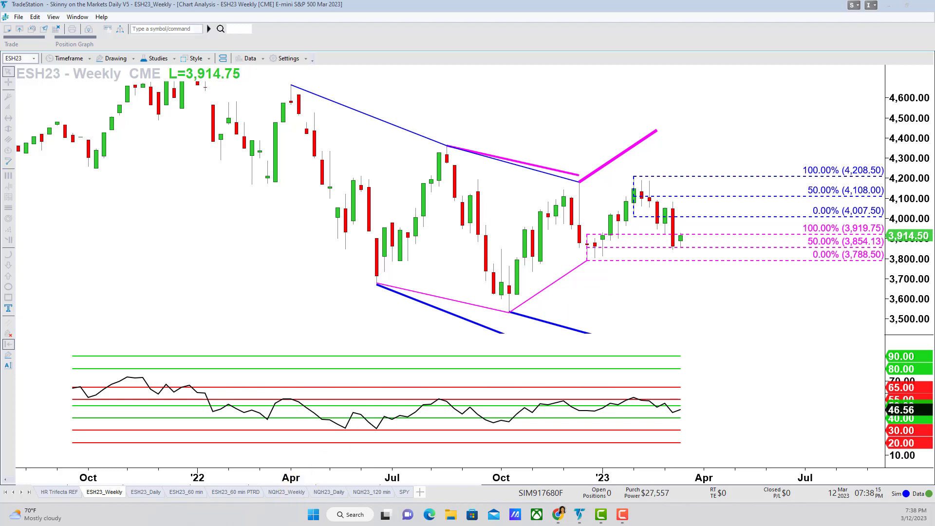
Look up the 2023 U.S. index futures roll dates on the CME Group Equity Index Roll Dates page in the browser.
{"action": "key", "text": "alt+Tab"}
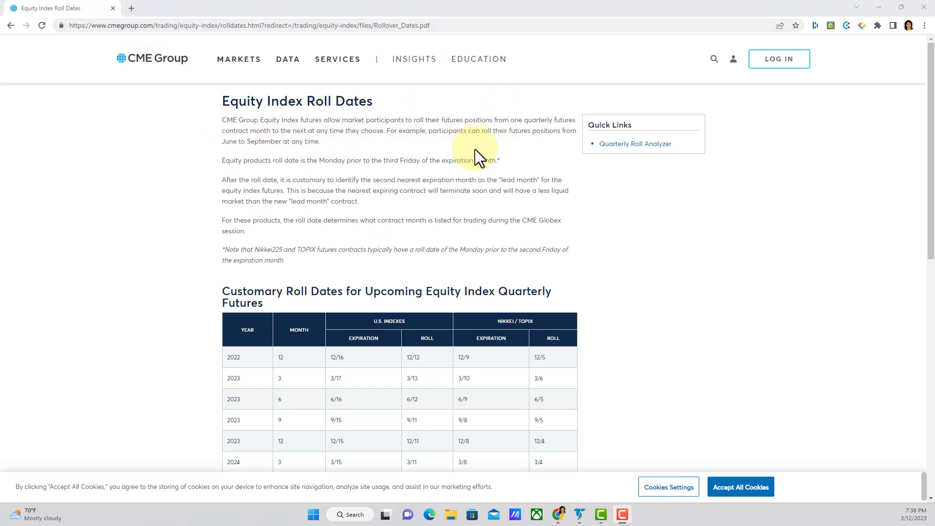
{"action": "scroll", "coordinate": [246, 384], "scroll_direction": "down", "scroll_amount": 1}
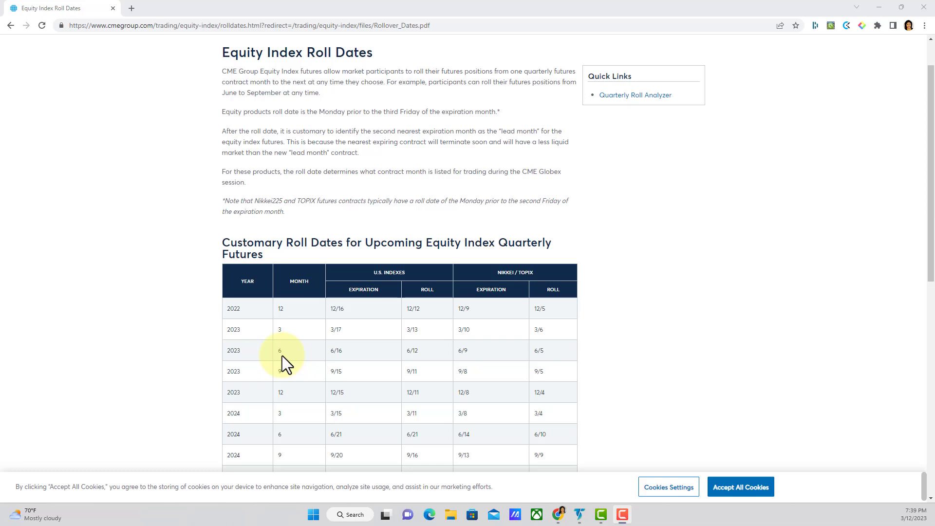
{"action": "left_click", "coordinate": [883, 6]}
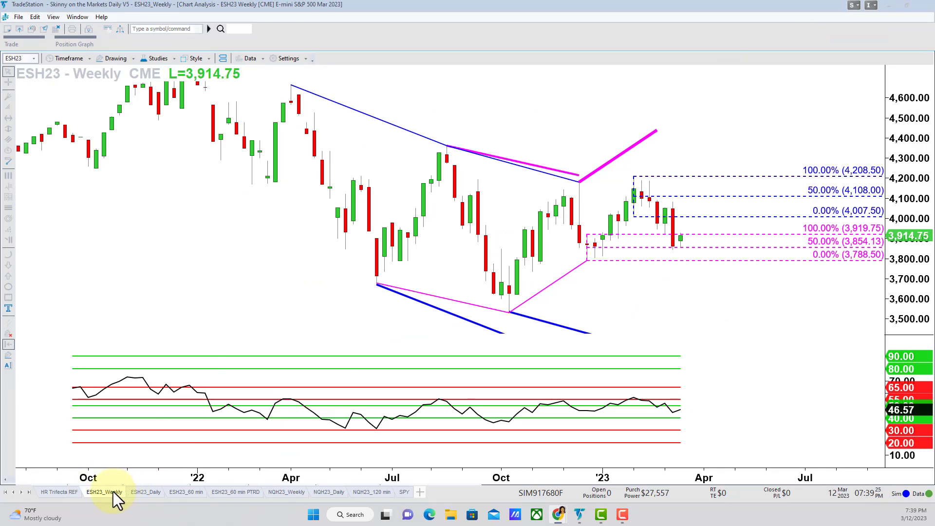
Create a new blank workspace and place it directly after ESH23_Weekly in the workspace order.
{"action": "left_click", "coordinate": [420, 493]}
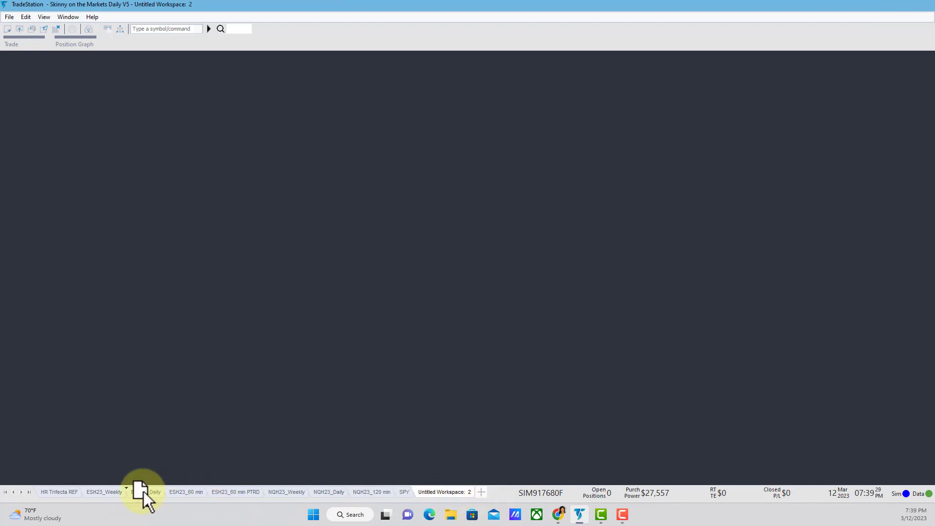
{"action": "left_click_drag", "start_coordinate": [143, 492], "coordinate": [141, 492]}
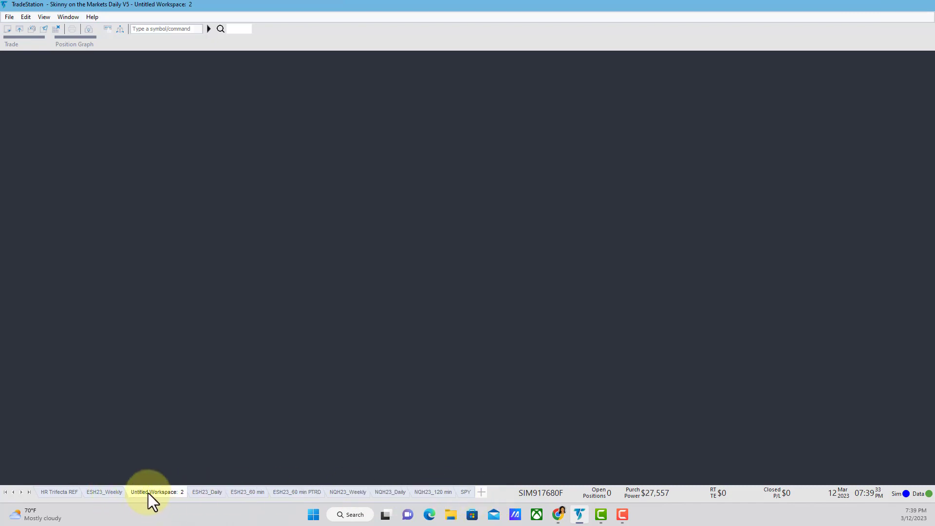
Copy the ESH23 weekly chart from the ESH23_Weekly workspace and paste two copies into the new workspace.
{"action": "left_click", "coordinate": [98, 492]}
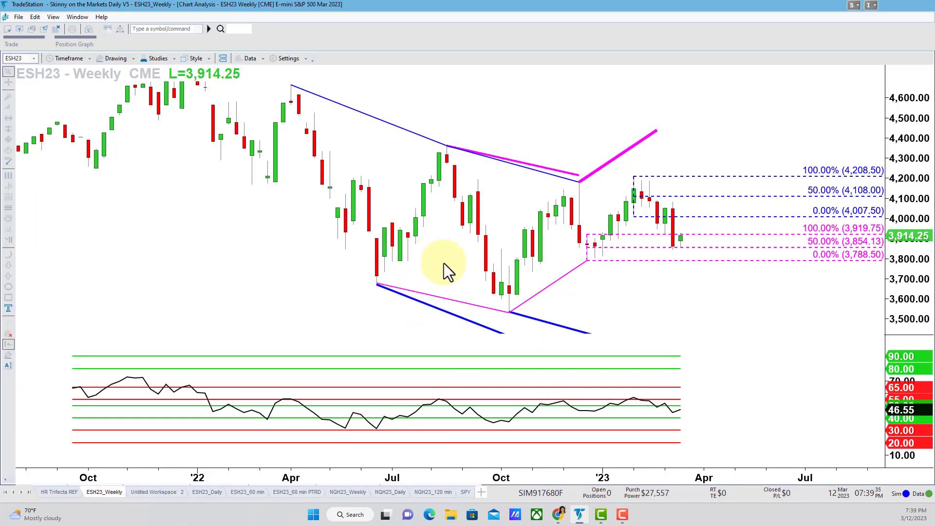
{"action": "left_click", "coordinate": [166, 492]}
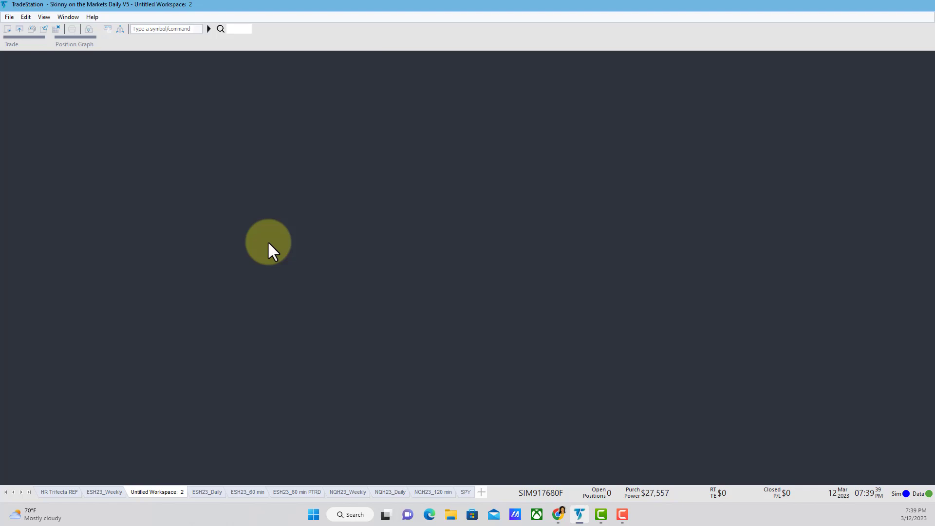
{"action": "key", "text": "ctrl+v"}
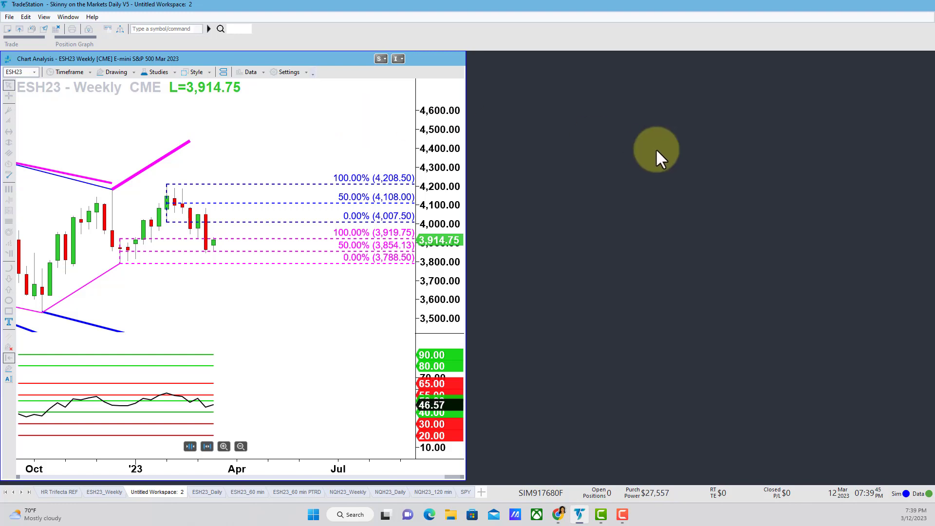
{"action": "key", "text": "ctrl+v"}
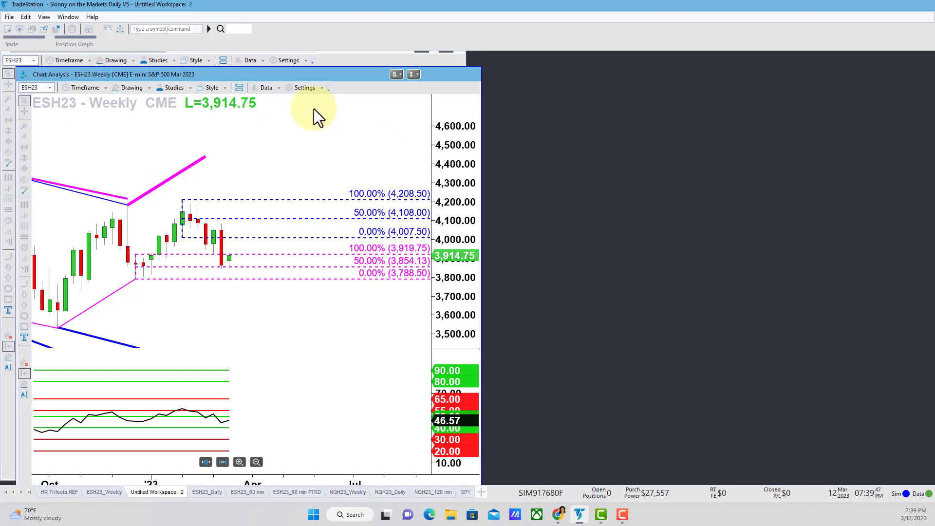
Place the second chart copy beside the first at matching height, and compress its bar spacing and price scale.
{"action": "left_click_drag", "start_coordinate": [321, 76], "coordinate": [767, 58]}
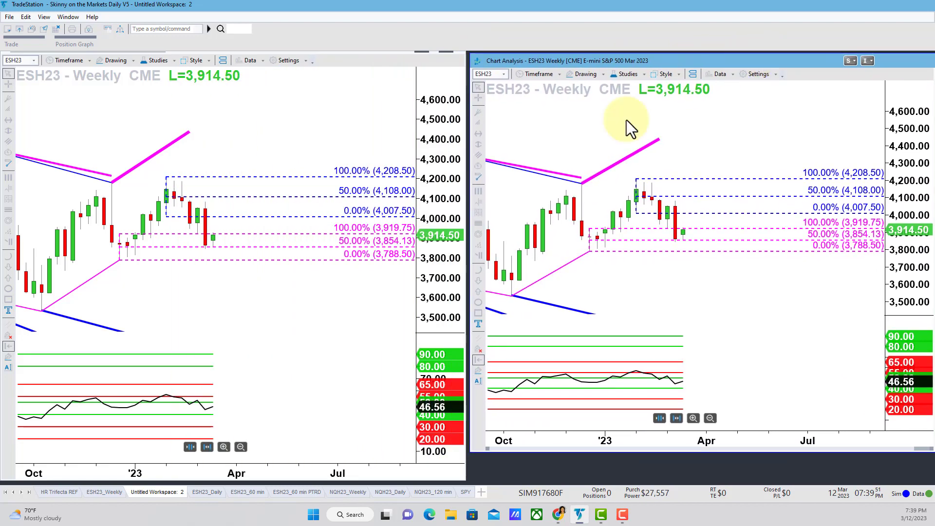
{"action": "left_click_drag", "start_coordinate": [526, 63], "coordinate": [525, 60]}
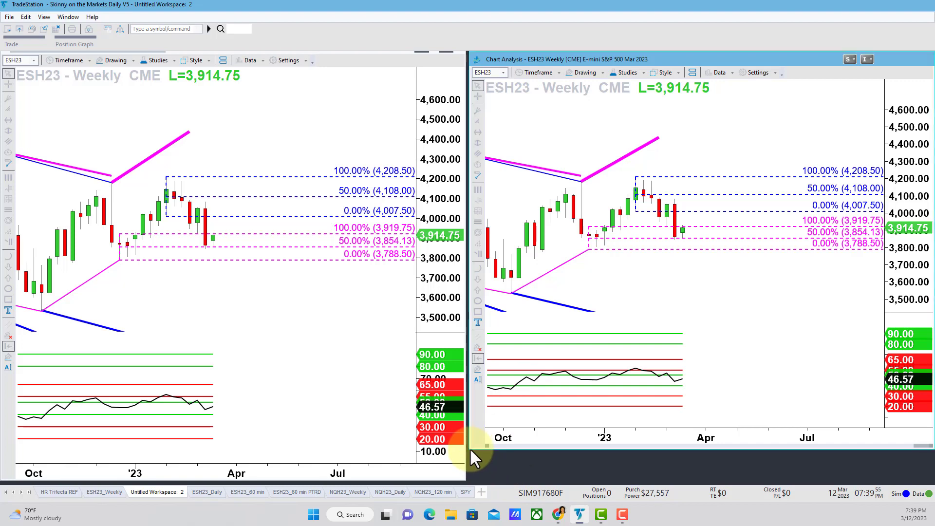
{"action": "left_click_drag", "start_coordinate": [470, 452], "coordinate": [486, 480]}
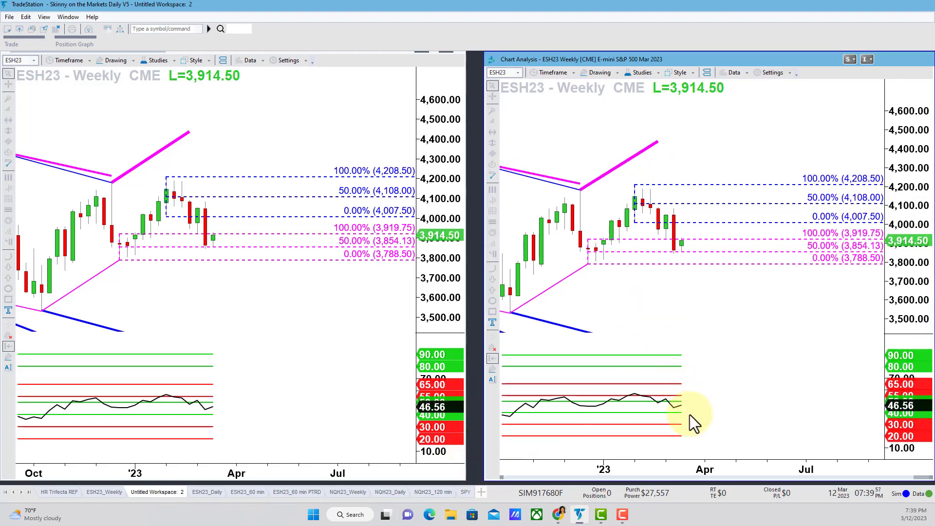
{"action": "left_click", "coordinate": [667, 448]}
{"action": "left_click", "coordinate": [668, 447]}
{"action": "left_click", "coordinate": [667, 447]}
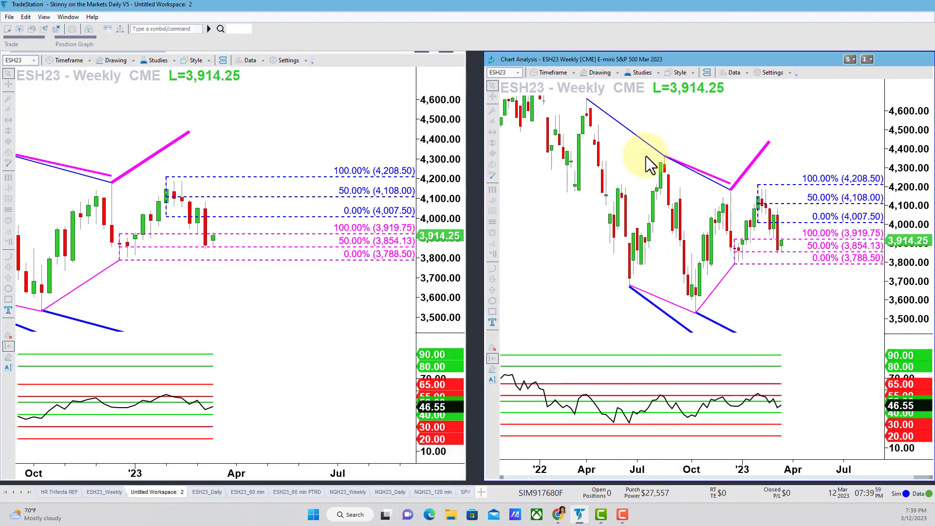
{"action": "left_click_drag", "start_coordinate": [908, 115], "coordinate": [897, 198]}
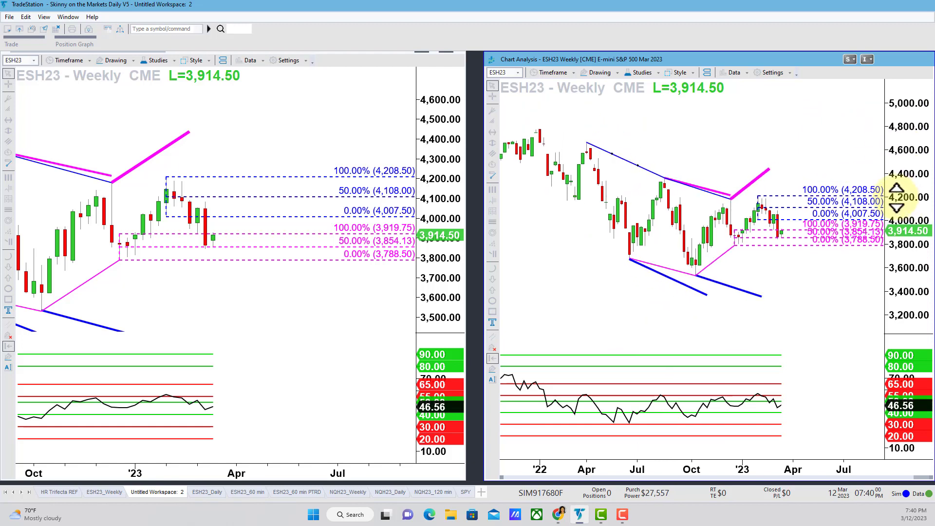
Delete the April–August upper blue trendline, the June–October lower magenta trendline and both thick blue lower lines from the second chart copy.
{"action": "left_click", "coordinate": [610, 157]}
{"action": "key", "text": "Delete"}
{"action": "left_click", "coordinate": [672, 271]}
{"action": "key", "text": "Delete"}
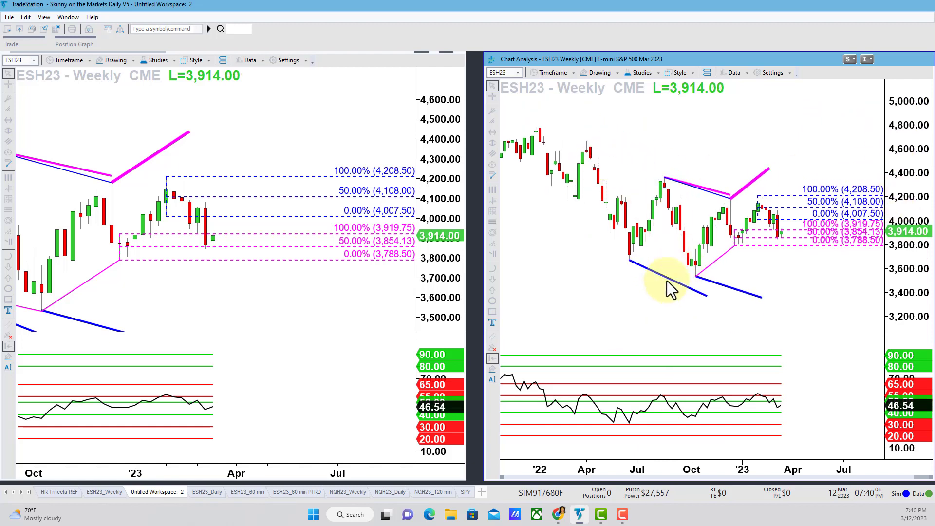
{"action": "left_click", "coordinate": [667, 278]}
{"action": "key", "text": "Delete"}
{"action": "left_click", "coordinate": [729, 286]}
{"action": "key", "text": "Delete"}
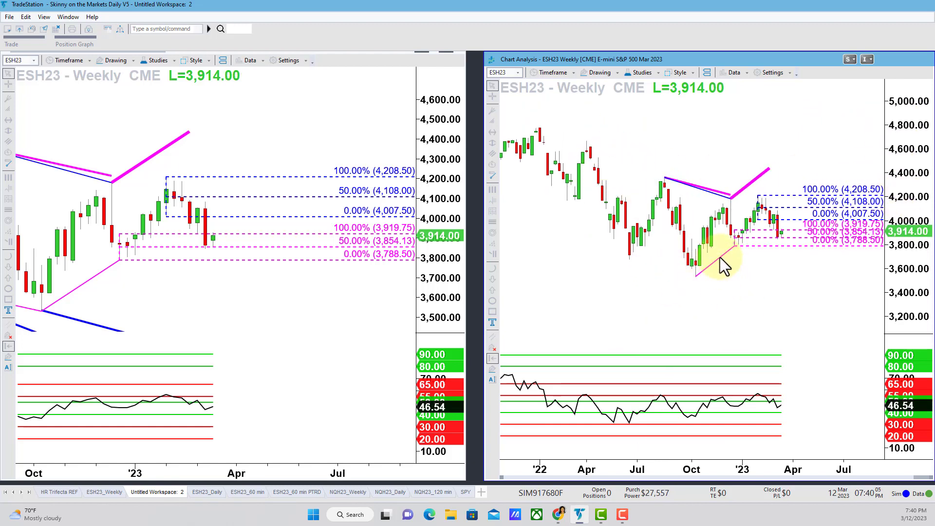
Delete the remaining magenta and blue trendlines and both Fibonacci retracements from the second chart copy.
{"action": "left_click", "coordinate": [719, 258]}
{"action": "key", "text": "Delete"}
{"action": "left_click", "coordinate": [743, 189]}
{"action": "key", "text": "Delete"}
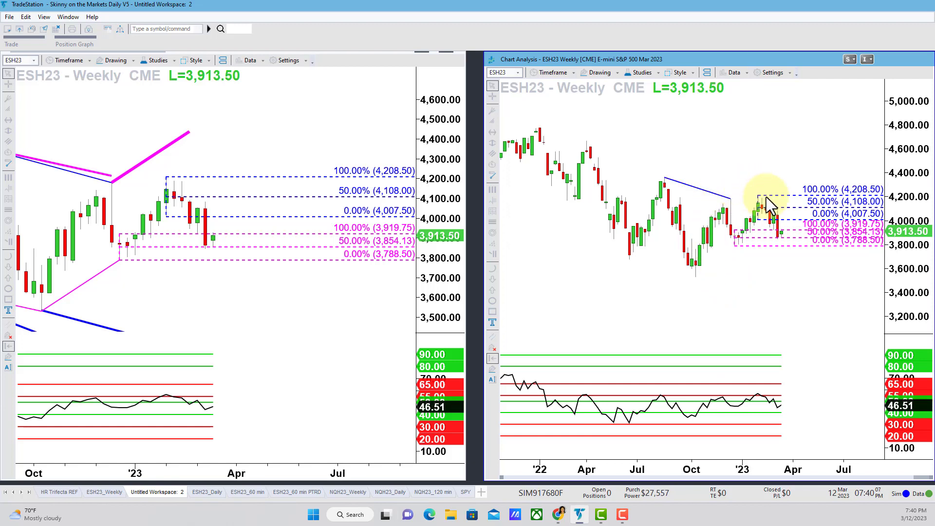
{"action": "left_click", "coordinate": [766, 198]}
{"action": "key", "text": "Delete"}
{"action": "left_click", "coordinate": [758, 231]}
{"action": "key", "text": "Delete"}
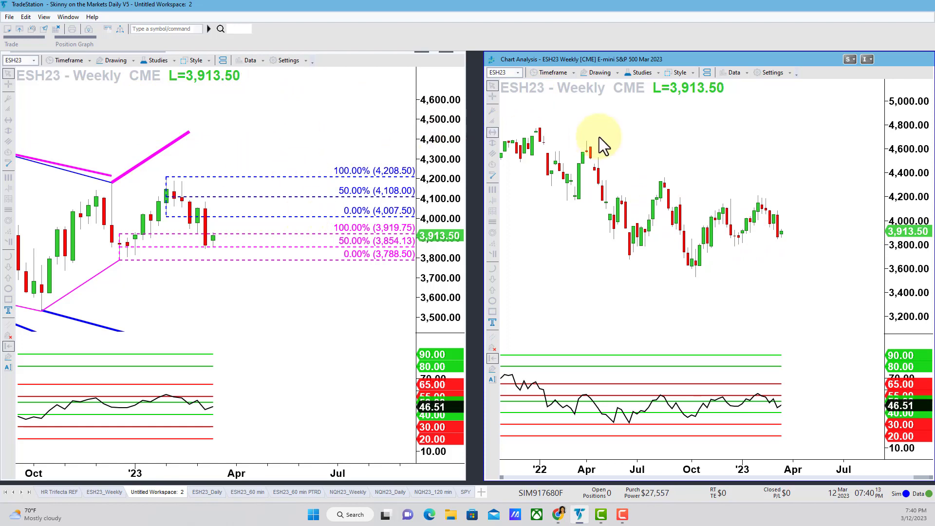
Change the cleared chart's symbol to ESM23 and compress its price scale.
{"action": "left_click", "coordinate": [519, 73]}
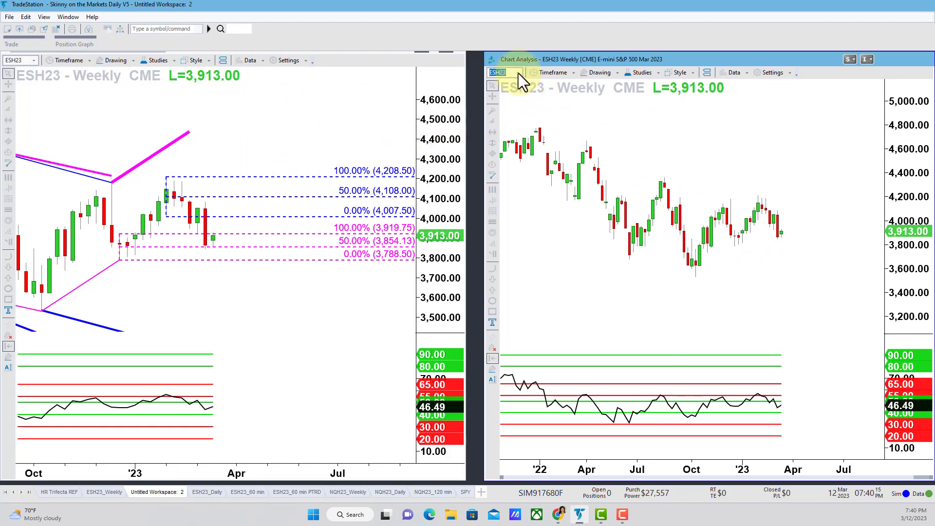
{"action": "type", "text": "ESH"}
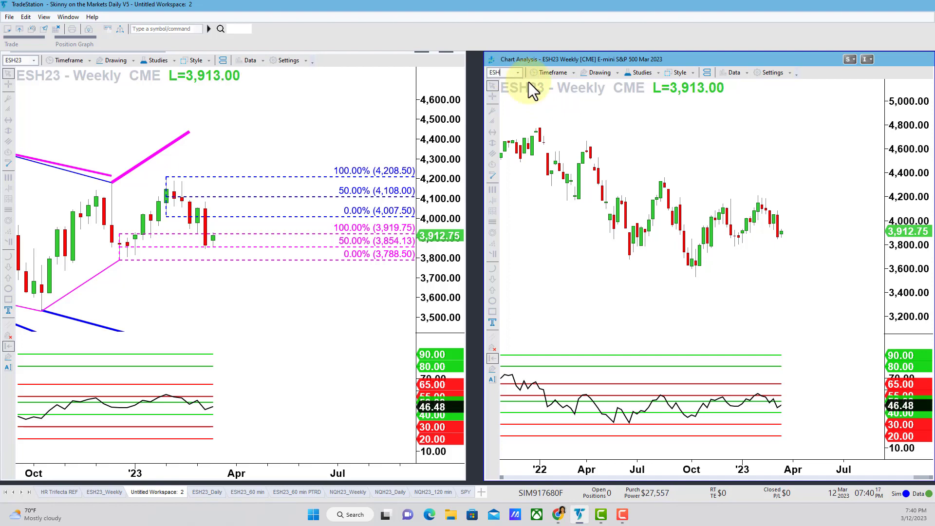
{"action": "key", "text": "BackSpace"}
{"action": "type", "text": "M"}
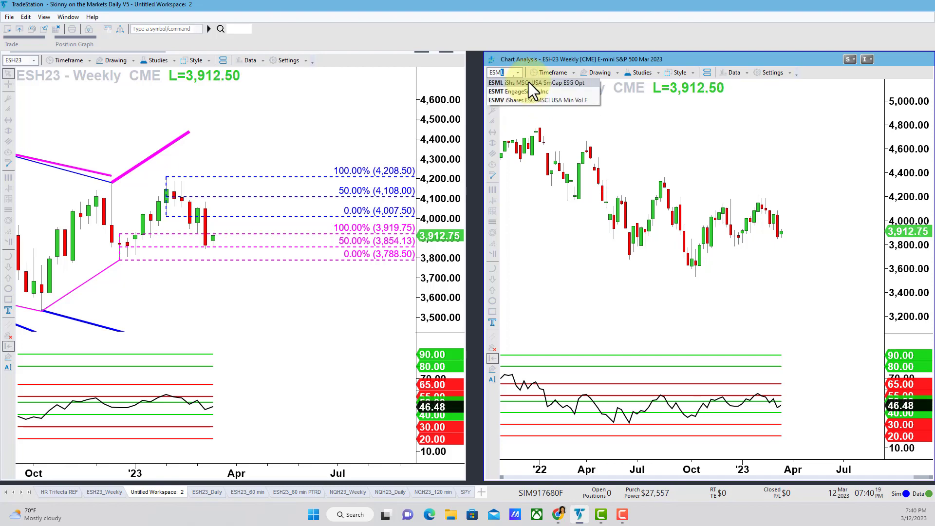
{"action": "type", "text": "23"}
{"action": "key", "text": "Return"}
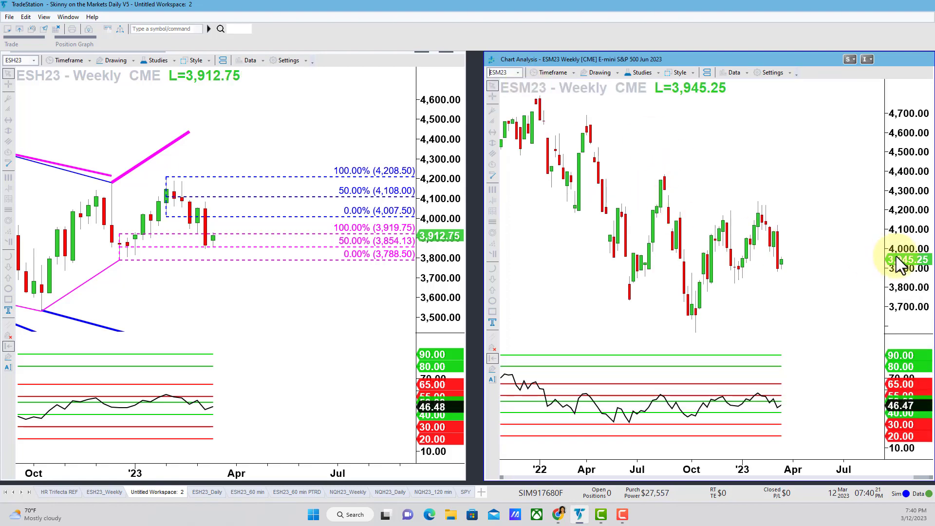
{"action": "left_click_drag", "start_coordinate": [896, 256], "coordinate": [900, 276]}
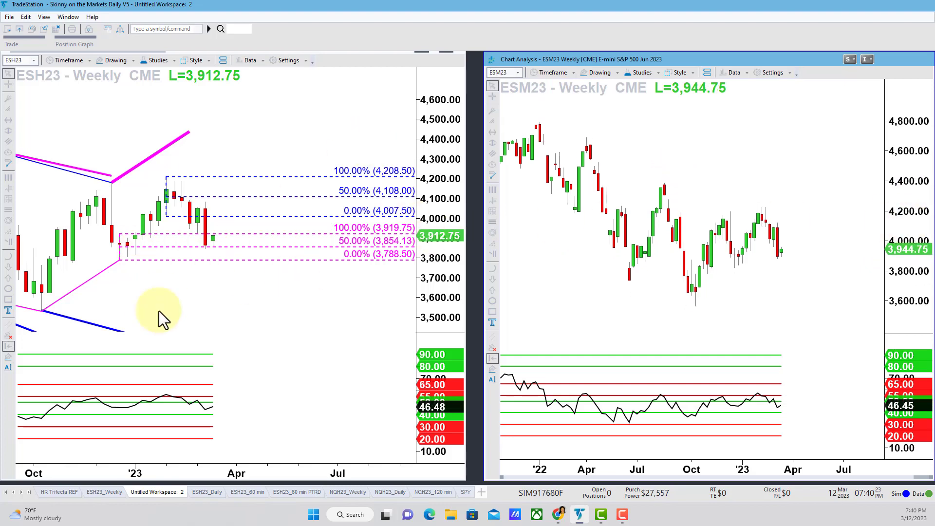
Compress the ESH23 chart's bar spacing and price scale to match the ESM23 chart.
{"action": "left_click", "coordinate": [193, 450]}
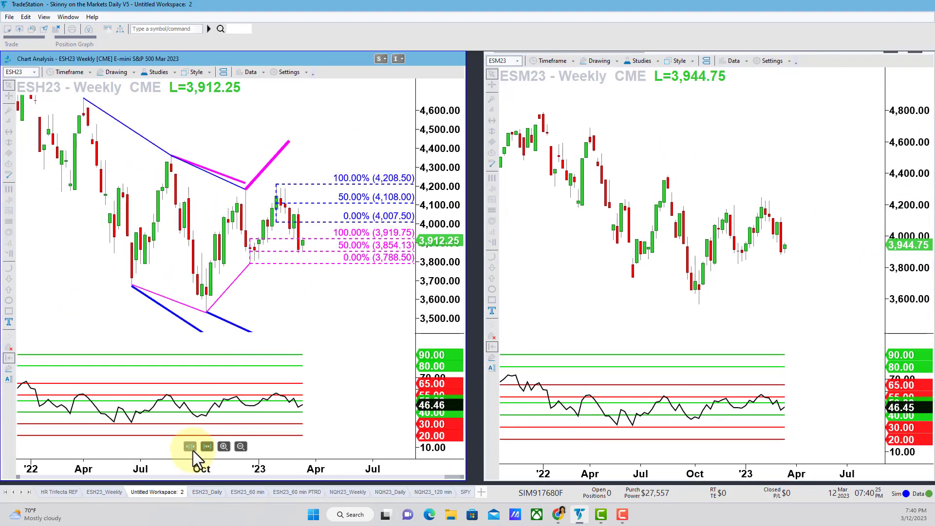
{"action": "left_click", "coordinate": [193, 450]}
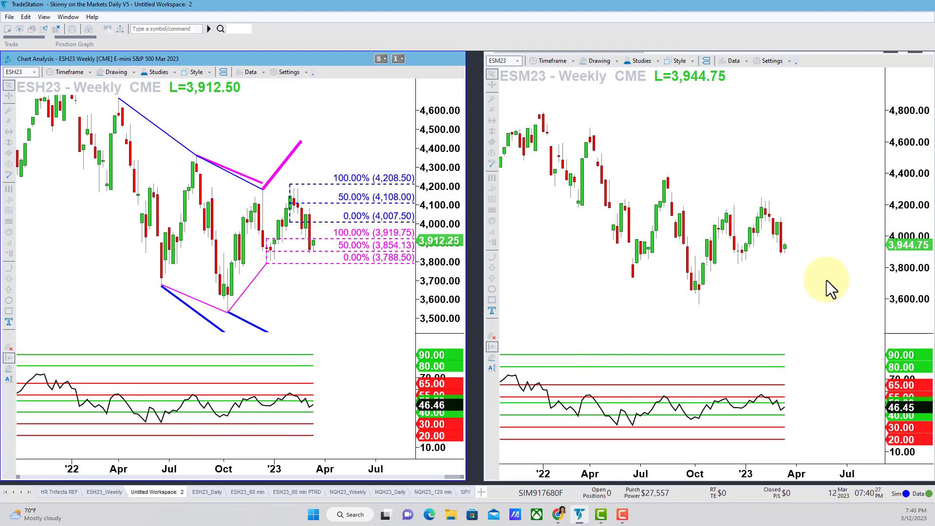
{"action": "left_click", "coordinate": [785, 268]}
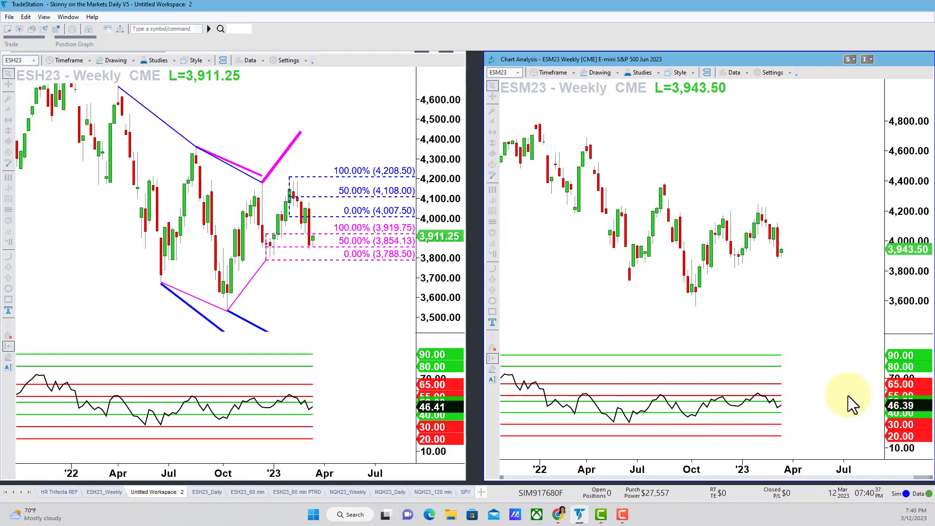
{"action": "left_click_drag", "start_coordinate": [456, 179], "coordinate": [454, 152]}
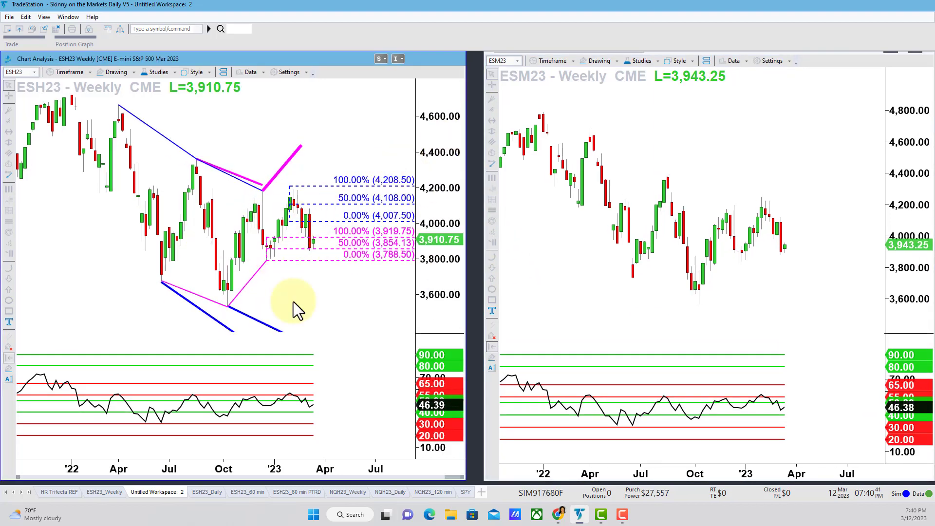
{"action": "left_click_drag", "start_coordinate": [441, 159], "coordinate": [445, 193]}
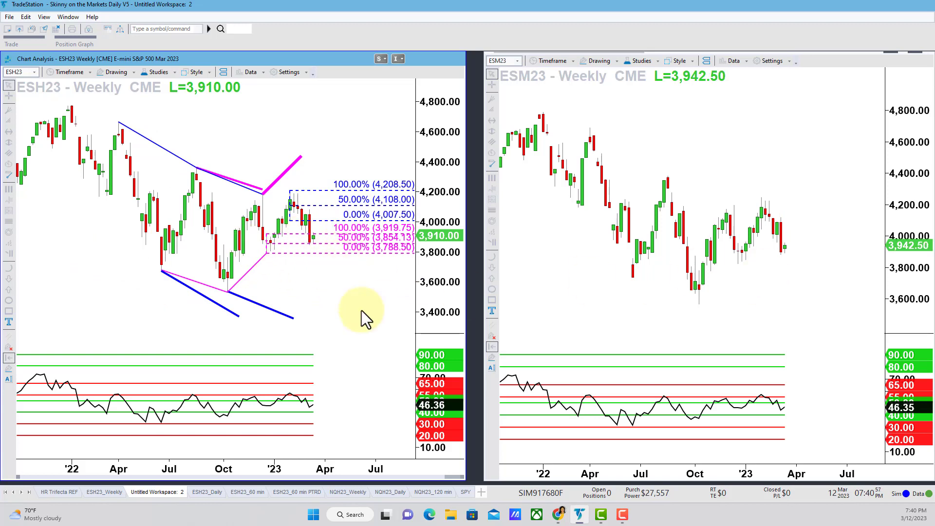
Delete the April–August upper blue trendline and the thick blue line starting at the June low from the ESH23 chart.
{"action": "left_click", "coordinate": [162, 148]}
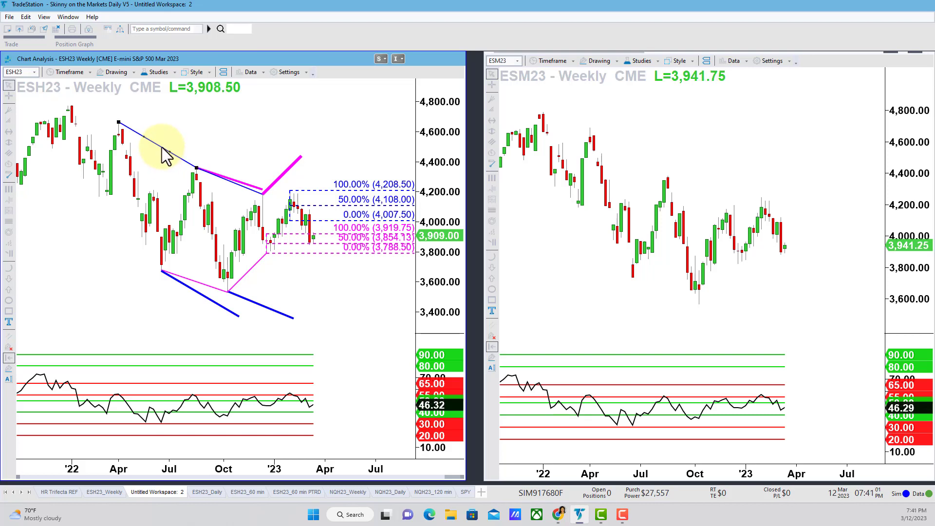
{"action": "key", "text": "Delete"}
{"action": "left_click", "coordinate": [200, 295]}
{"action": "key", "text": "Delete"}
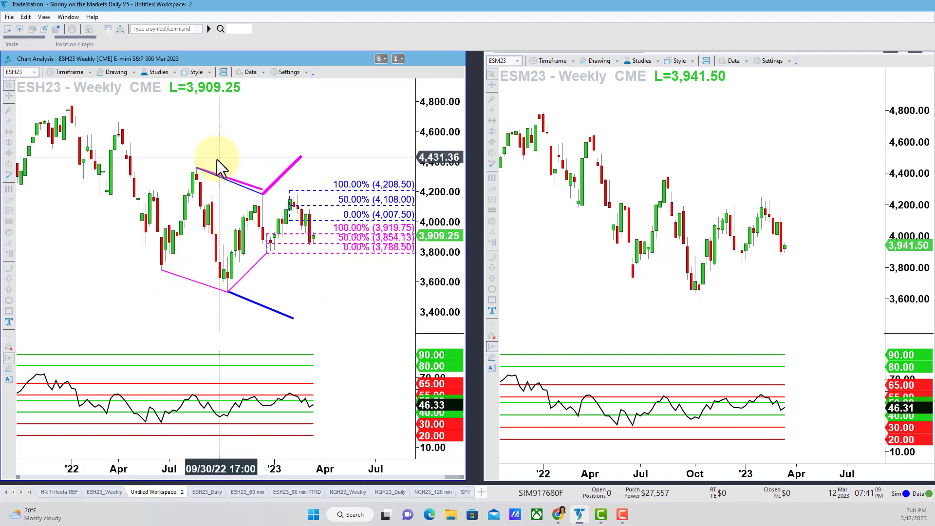
Examine the endpoint prices and style settings of the magenta trendline joining the June and October 2022 lows on the ESH23 chart.
{"action": "mouse_move", "coordinate": [199, 192]}
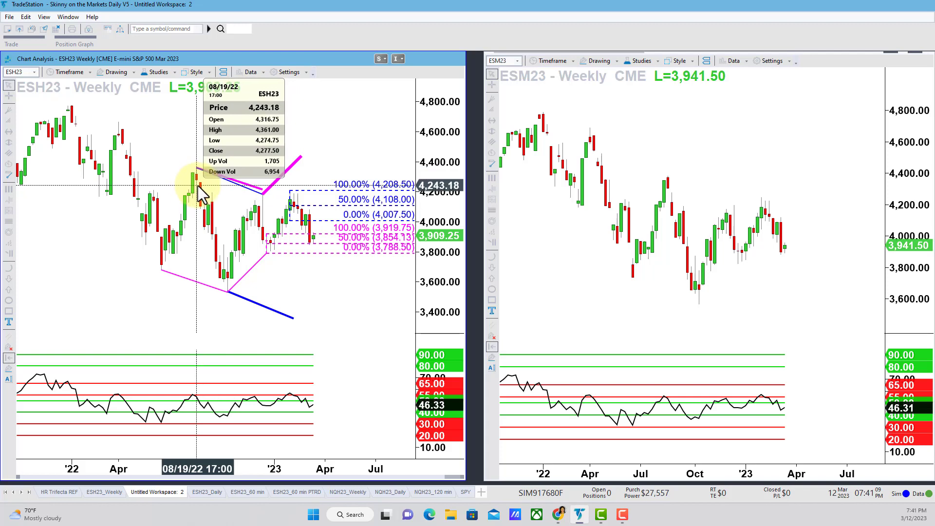
{"action": "right_click", "coordinate": [181, 279]}
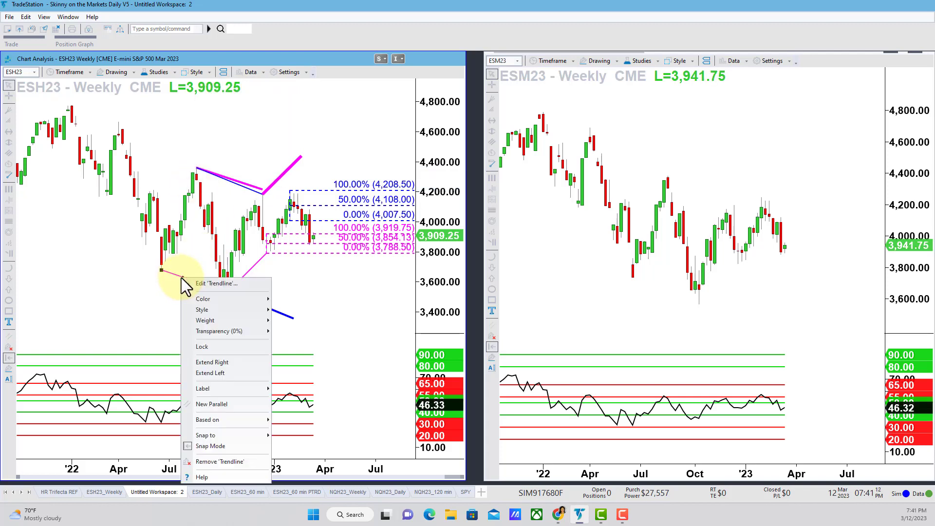
{"action": "left_click", "coordinate": [211, 284]}
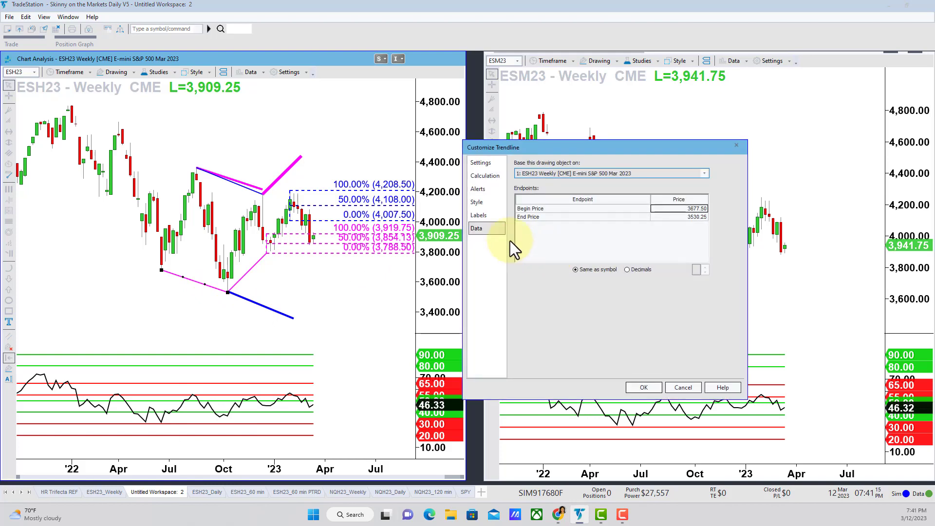
{"action": "left_click", "coordinate": [487, 202]}
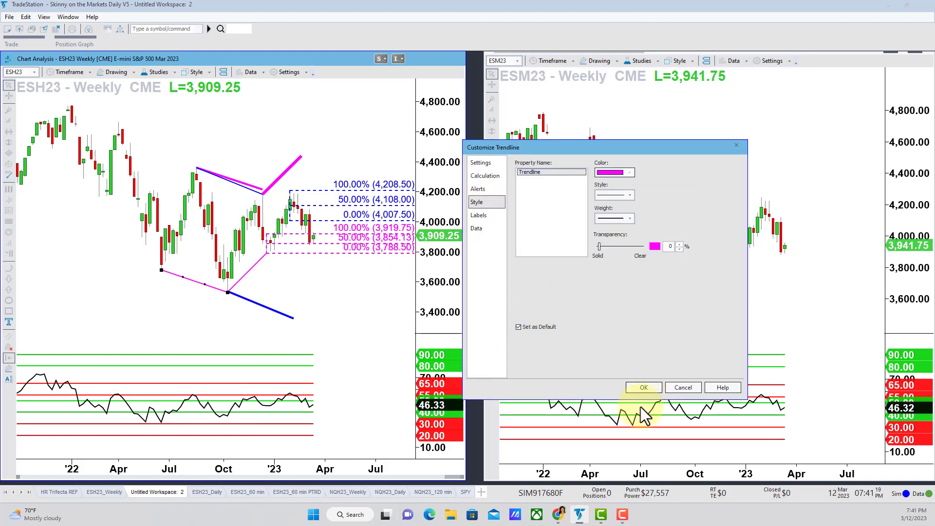
{"action": "left_click", "coordinate": [642, 388]}
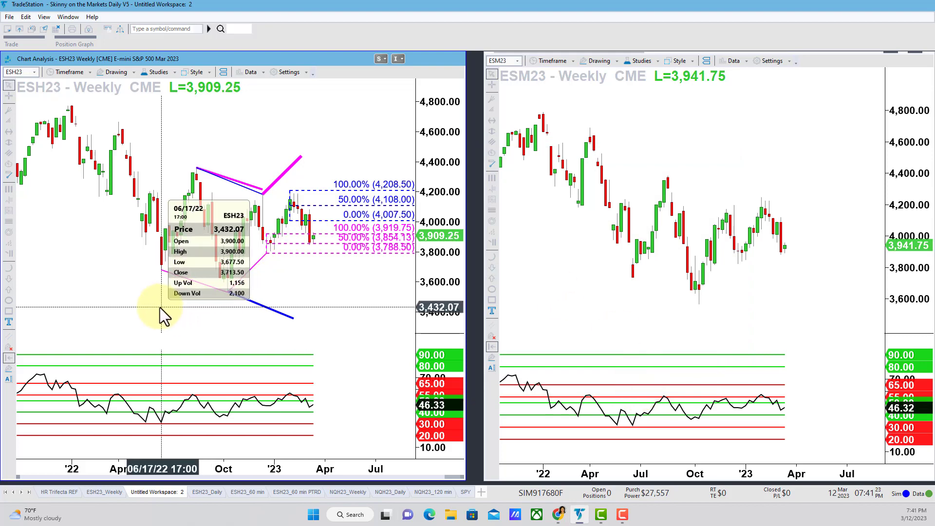
Draw a magenta trendline on the ESM23 chart from the June 2022 low to the October 2022 low.
{"action": "left_click", "coordinate": [634, 305]}
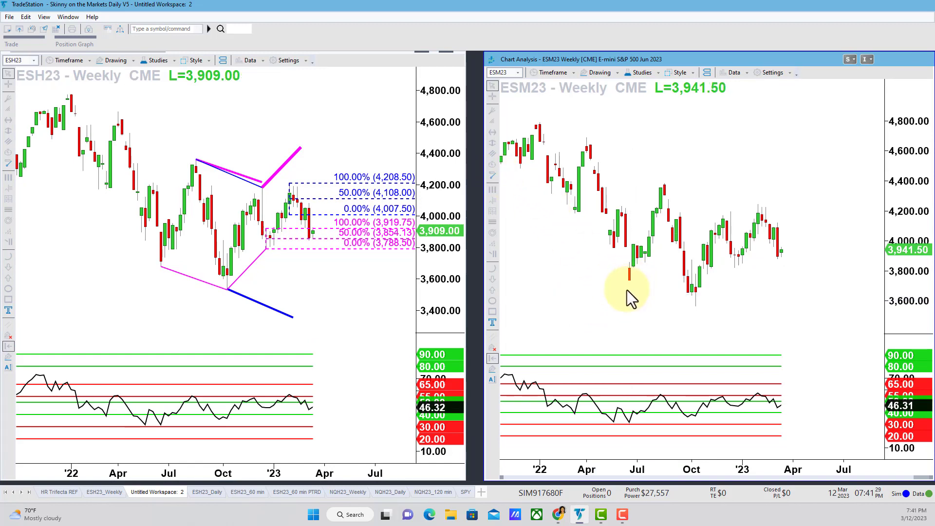
{"action": "mouse_move", "coordinate": [629, 293]}
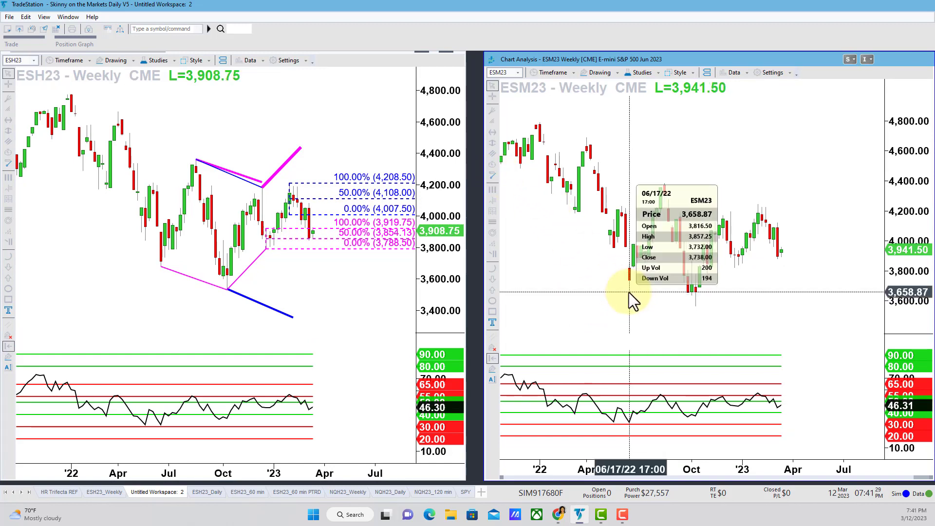
{"action": "left_click", "coordinate": [493, 177]}
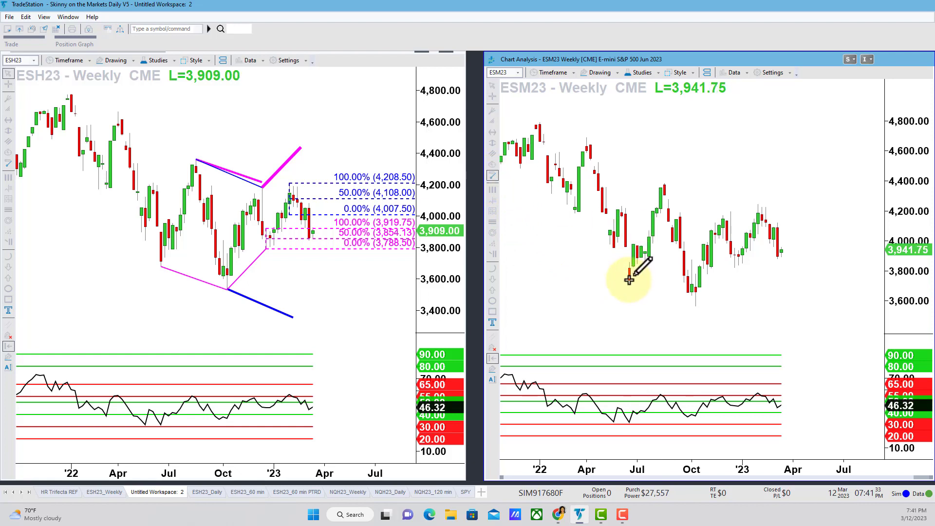
{"action": "mouse_move", "coordinate": [629, 280]}
{"action": "left_mouse_down"}
{"action": "mouse_move", "coordinate": [696, 293]}
{"action": "mouse_move", "coordinate": [695, 306]}
{"action": "left_mouse_up"}
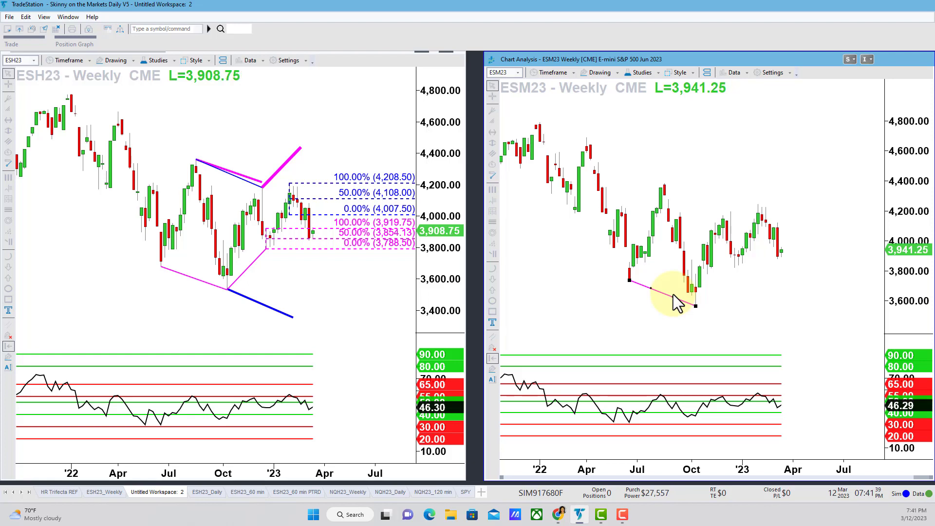
Add a parallel copy of the ESM23 trendline, starting it at the August 2022 high, and give it a heavier line weight.
{"action": "right_click", "coordinate": [673, 294]}
{"action": "left_click", "coordinate": [704, 413]}
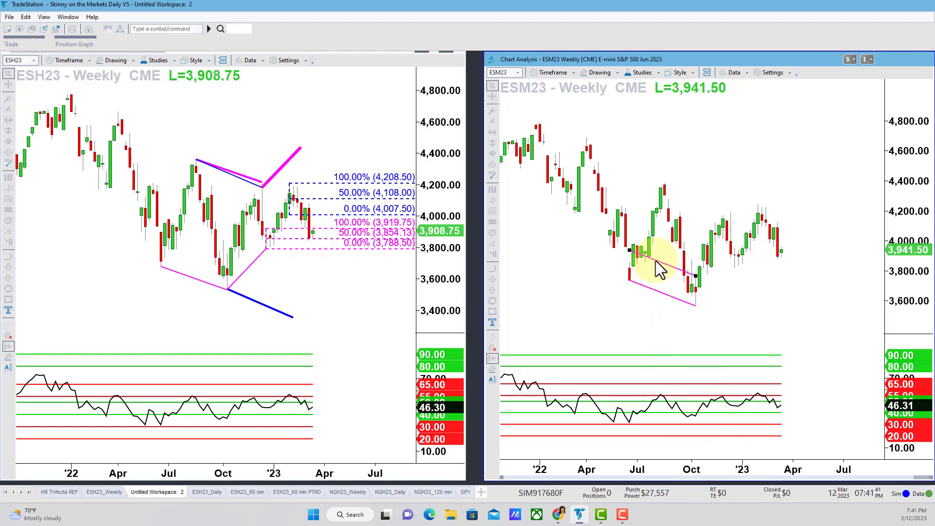
{"action": "left_click_drag", "start_coordinate": [656, 261], "coordinate": [689, 197]}
{"action": "right_click", "coordinate": [689, 197]}
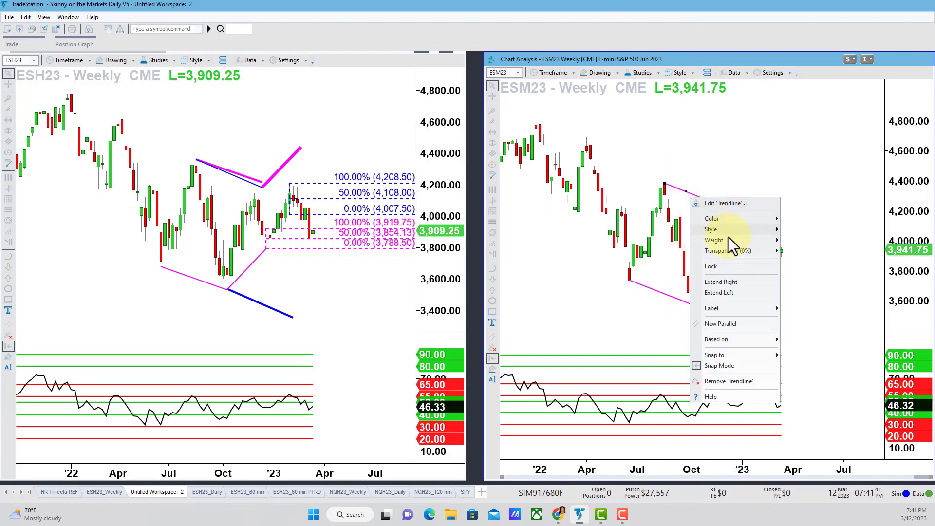
{"action": "mouse_move", "coordinate": [730, 239]}
{"action": "left_click", "coordinate": [793, 273]}
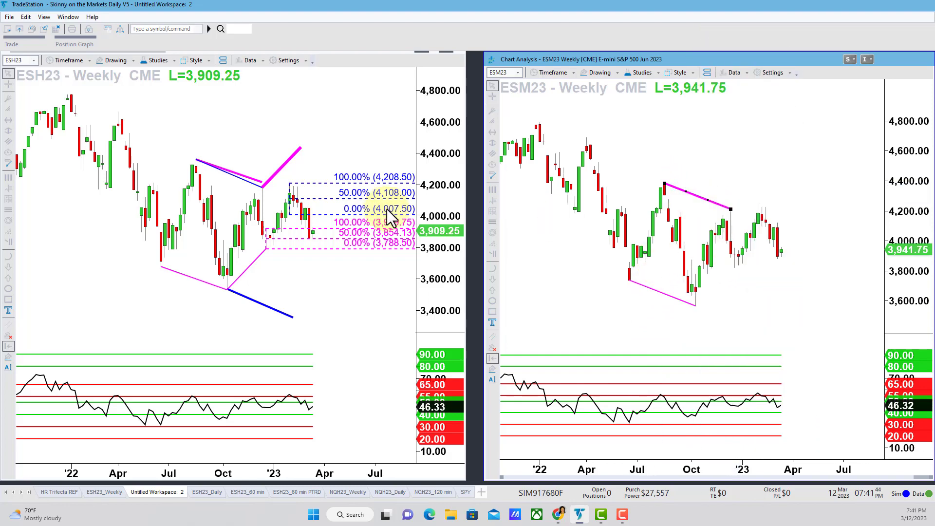
Delete all remaining magenta and blue trendlines, including the thick ones, from the ESH23 chart.
{"action": "left_click", "coordinate": [243, 183]}
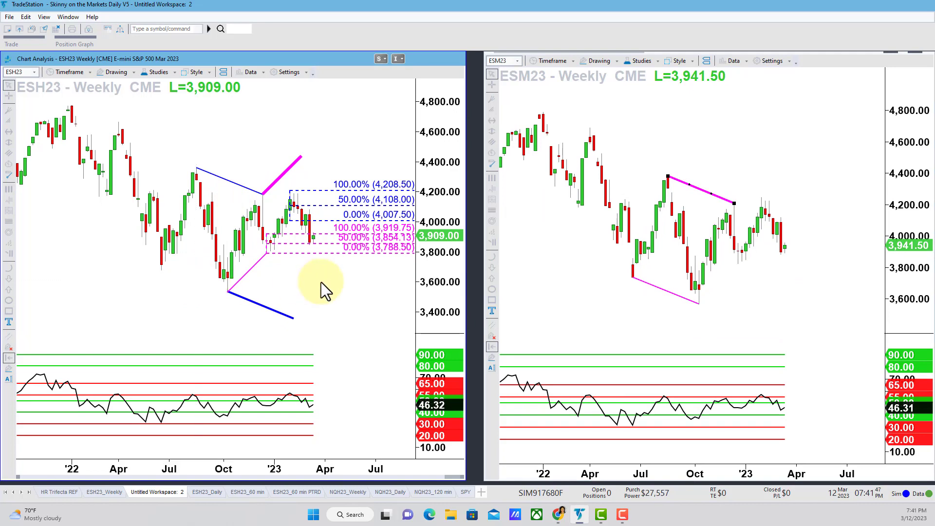
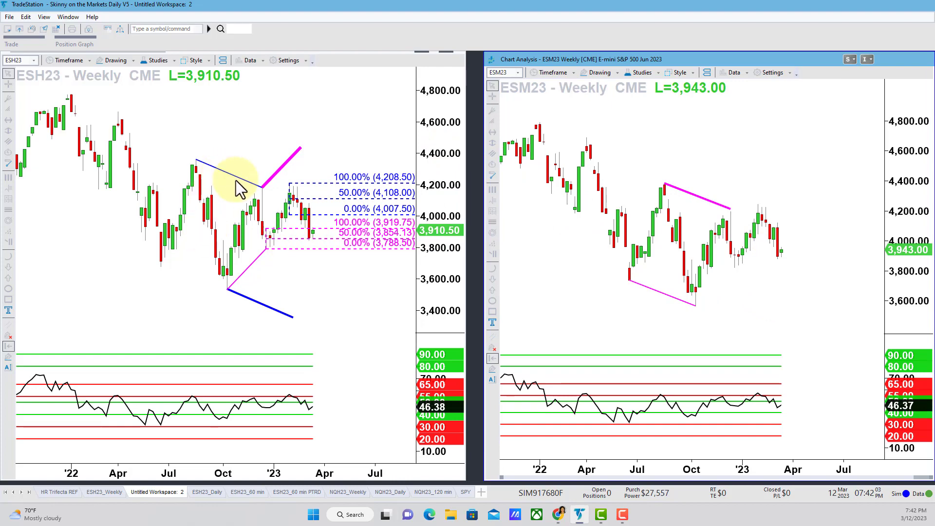
{"action": "left_click", "coordinate": [238, 178]}
{"action": "key", "text": "Delete"}
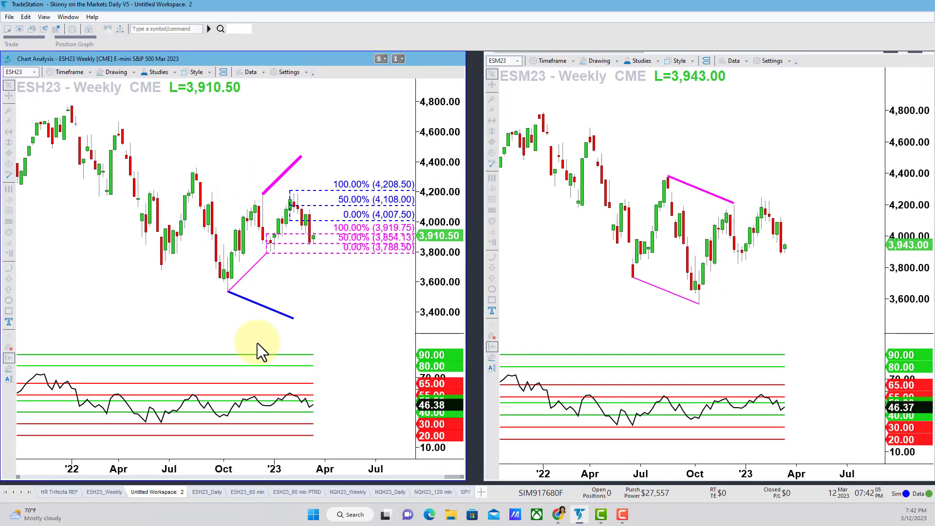
{"action": "left_click", "coordinate": [267, 307]}
{"action": "key", "text": "Delete"}
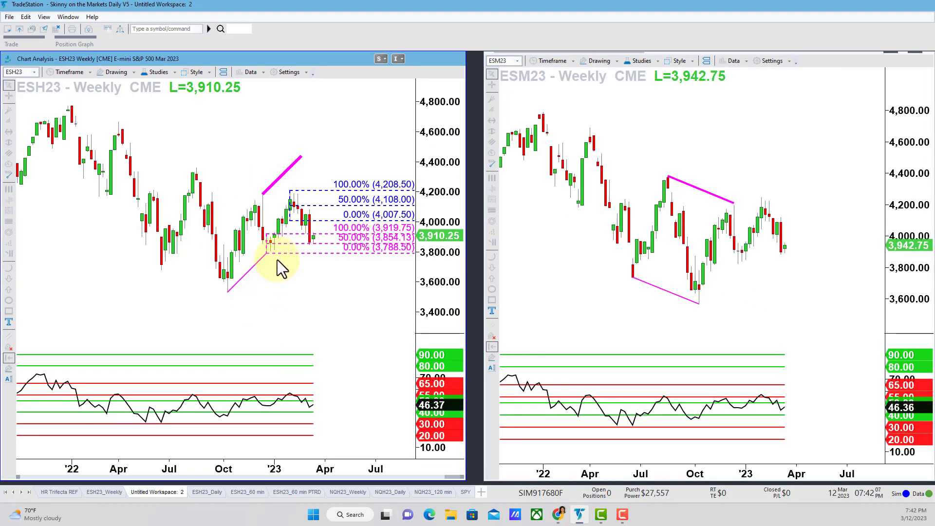
{"action": "key", "text": "Delete"}
{"action": "left_click", "coordinate": [292, 161]}
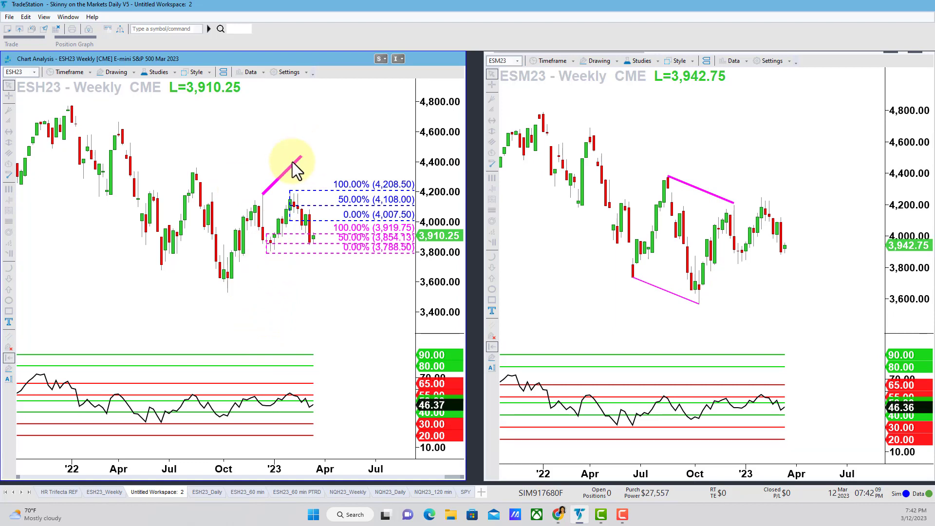
{"action": "key", "text": "Delete"}
Make the settings of the blue Fibonacci retracement on the ESH23 chart the default for new retracements.
{"action": "left_click_drag", "start_coordinate": [442, 269], "coordinate": [444, 246]}
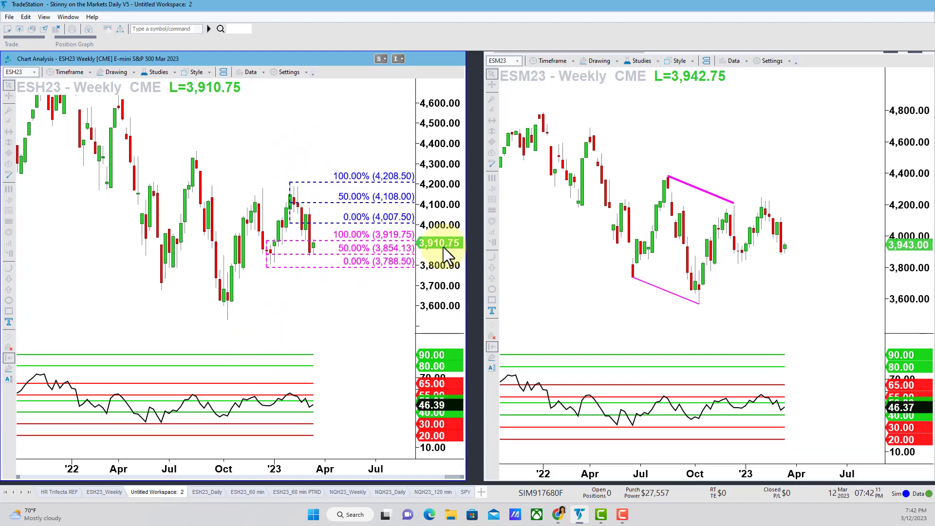
{"action": "left_click", "coordinate": [199, 447]}
{"action": "left_click", "coordinate": [200, 448]}
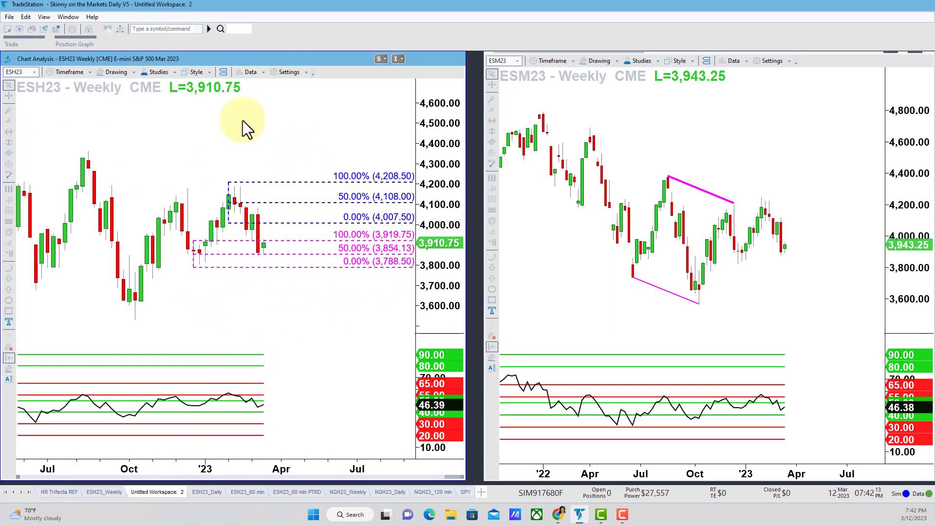
{"action": "right_click", "coordinate": [266, 203]}
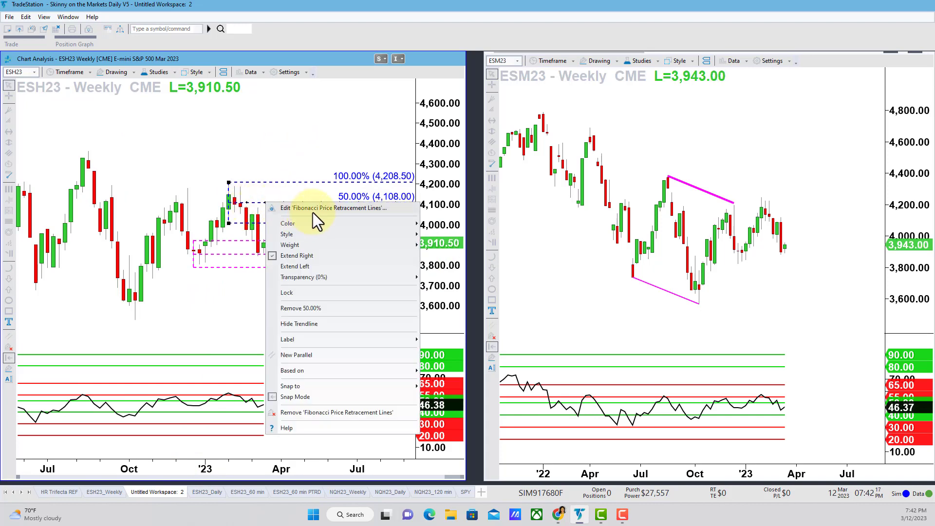
{"action": "left_click", "coordinate": [312, 213]}
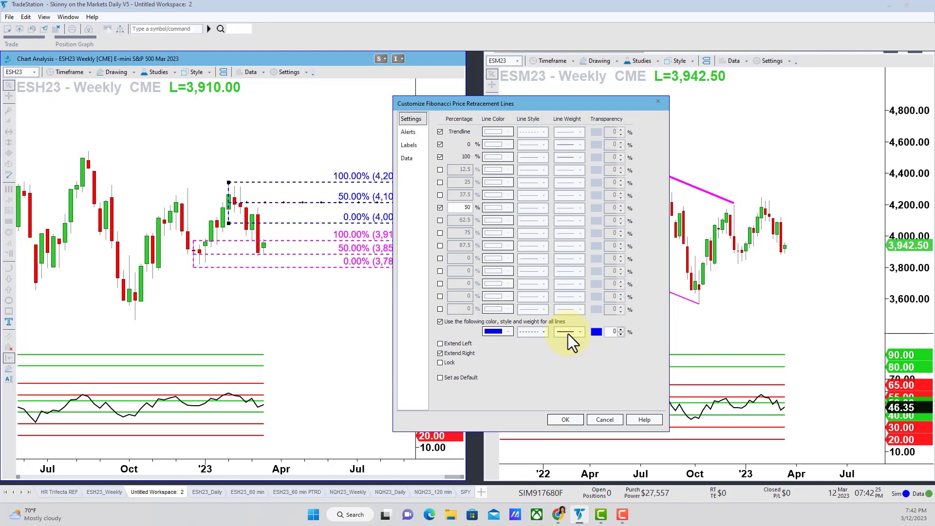
{"action": "left_click", "coordinate": [441, 378]}
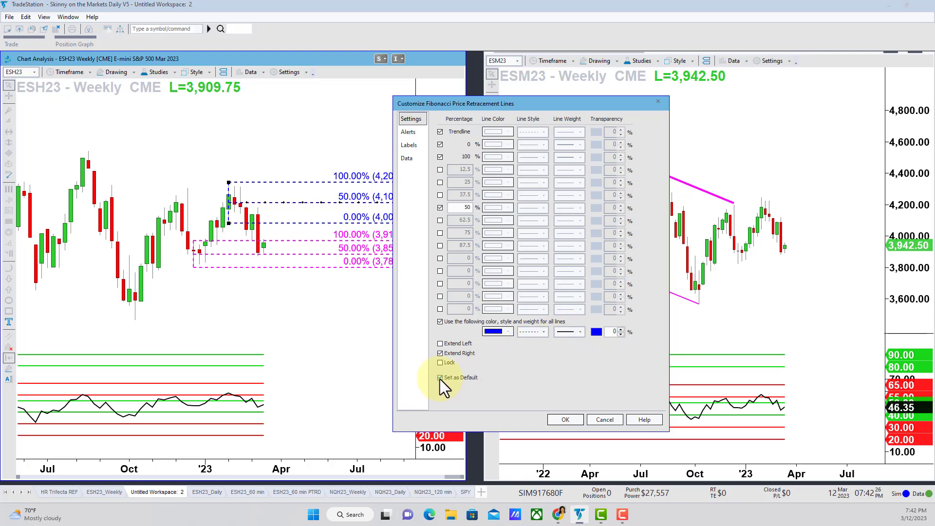
{"action": "left_click", "coordinate": [564, 419]}
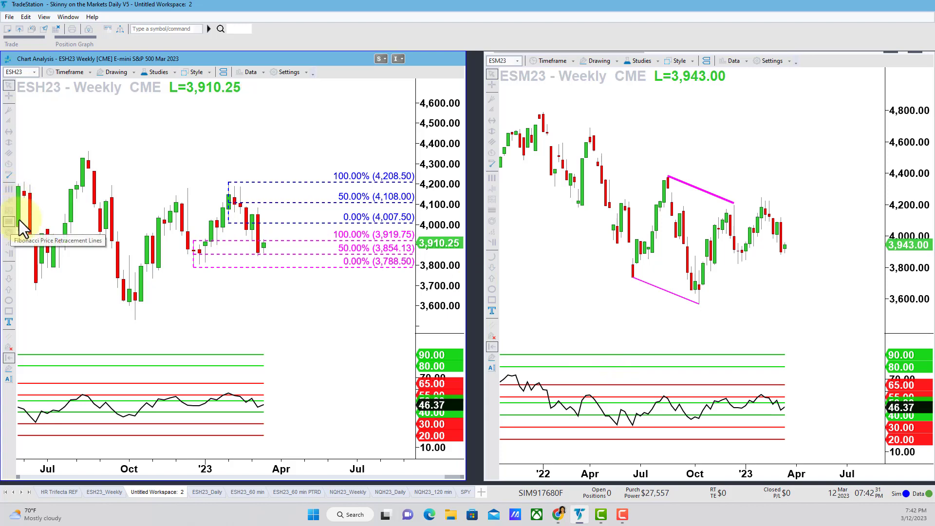
Draw a blue Fibonacci price retracement on the ESM23 chart's early February 2023 bar, from 4,244.00 to 4,044.50.
{"action": "left_click", "coordinate": [525, 223]}
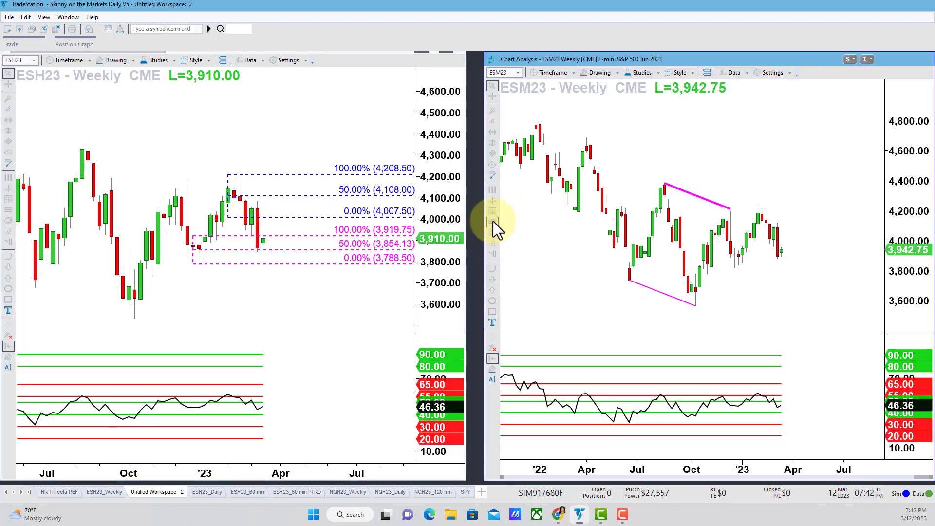
{"action": "left_click", "coordinate": [493, 221]}
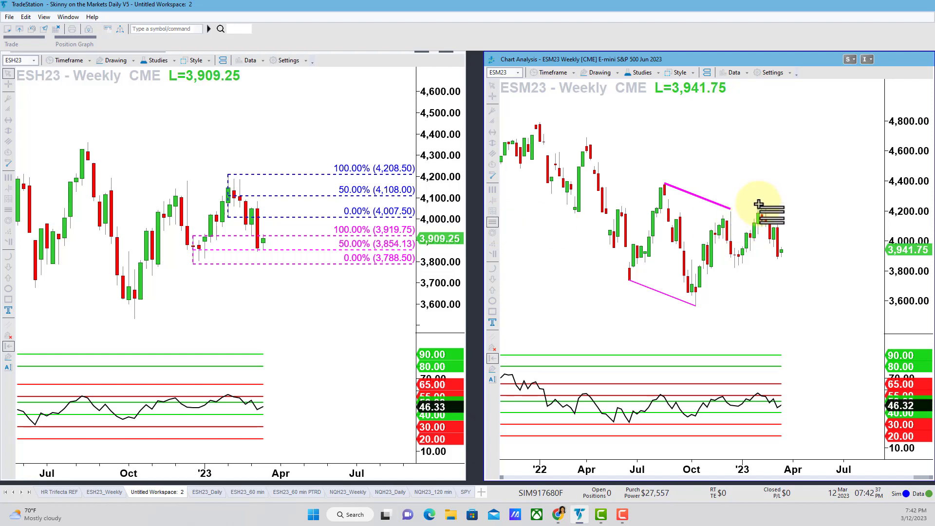
{"action": "mouse_move", "coordinate": [758, 203]}
{"action": "left_mouse_down"}
{"action": "mouse_move", "coordinate": [772, 249]}
{"action": "mouse_move", "coordinate": [761, 245]}
{"action": "left_mouse_up"}
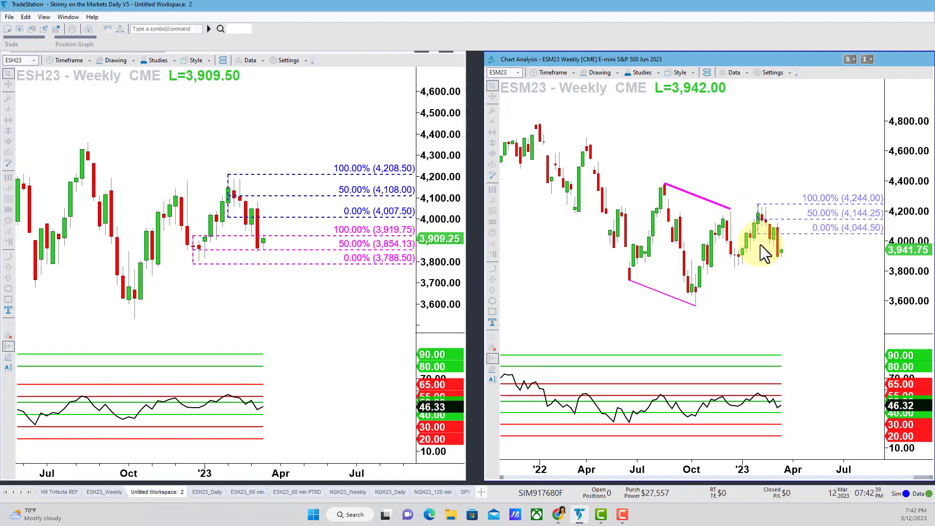
{"action": "left_click", "coordinate": [227, 293]}
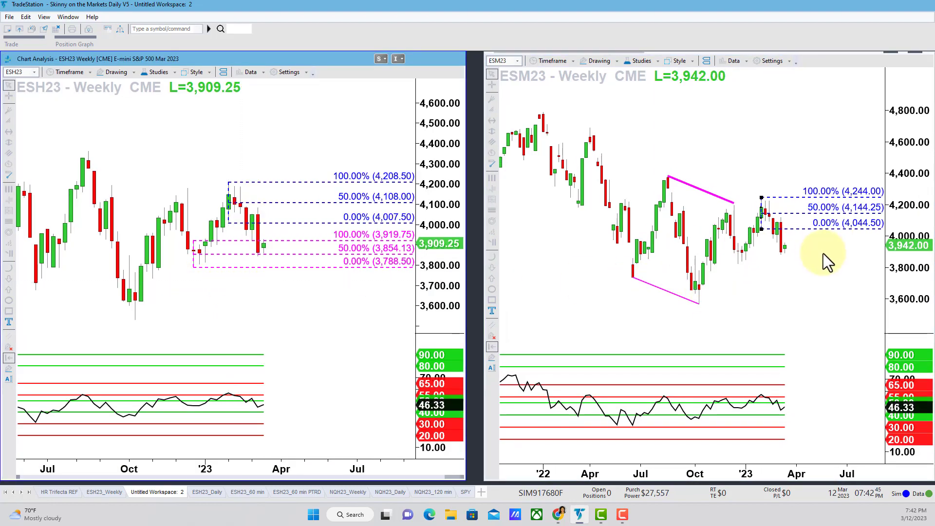
{"action": "left_click", "coordinate": [760, 265]}
{"action": "left_click", "coordinate": [757, 263]}
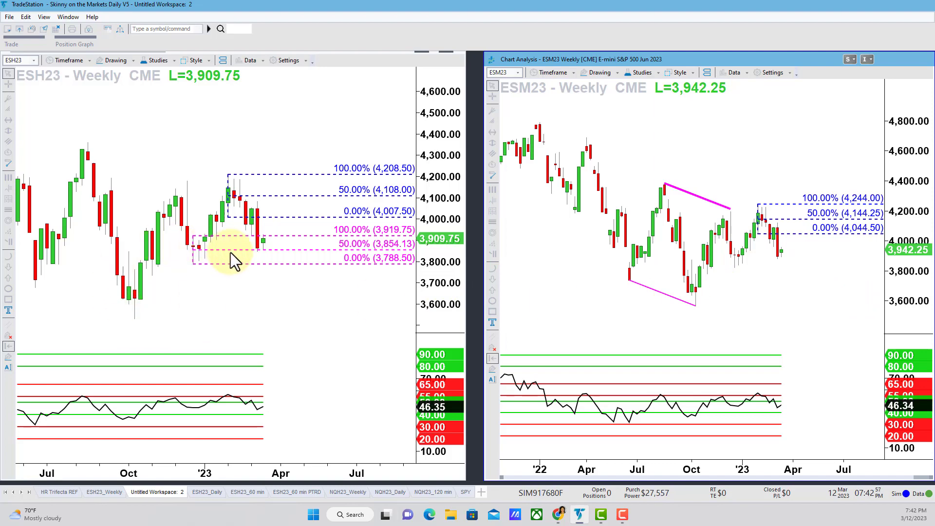
Make the settings of the magenta Fibonacci retracement on the ESH23 chart the default for new retracements.
{"action": "right_click", "coordinate": [267, 257]}
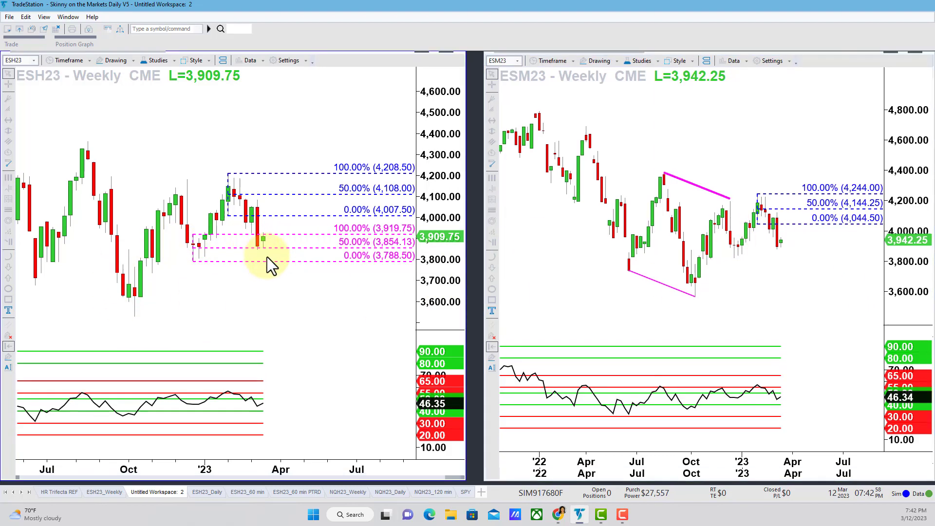
{"action": "left_click", "coordinate": [302, 241]}
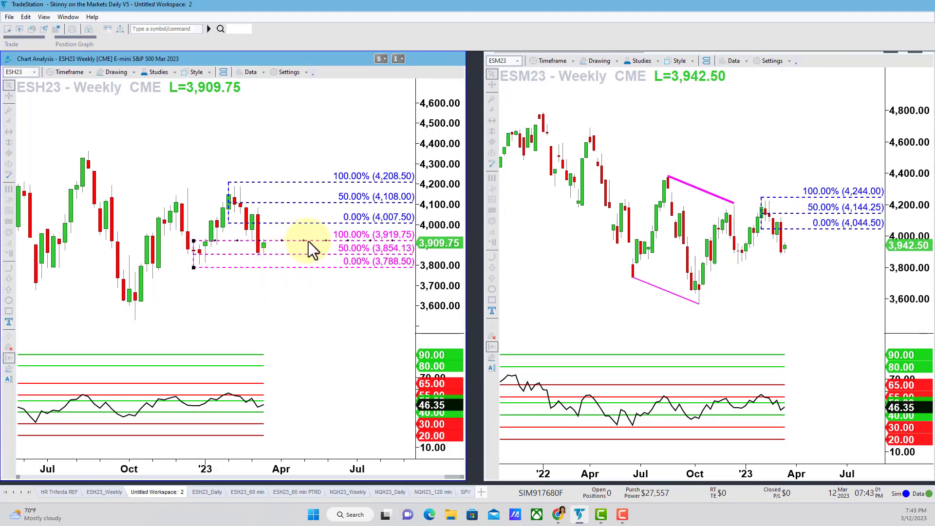
{"action": "right_click", "coordinate": [308, 241]}
{"action": "key", "text": "Escape"}
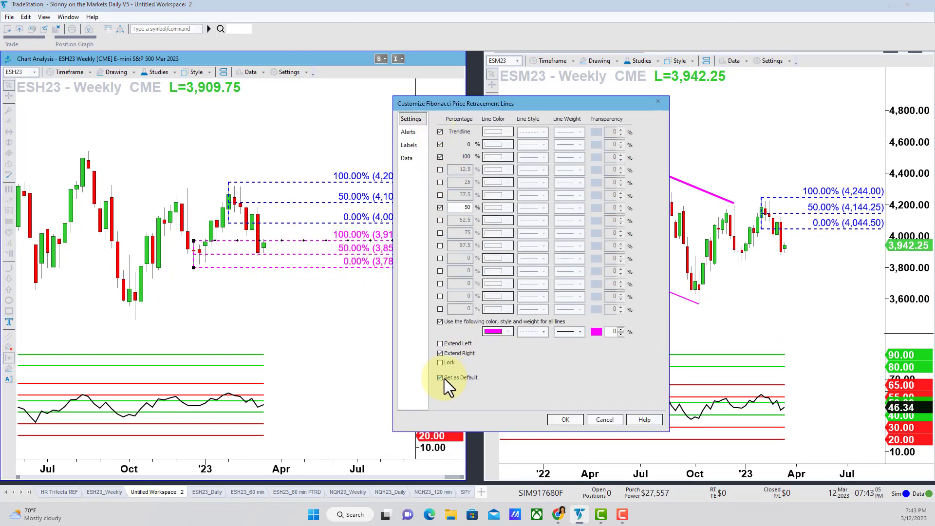
{"action": "left_click", "coordinate": [565, 419]}
Draw a magenta Fibonacci price retracement on the ESM23 chart's December 2022 low area, between 3,952.75 and 3,822.00.
{"action": "mouse_move", "coordinate": [190, 297]}
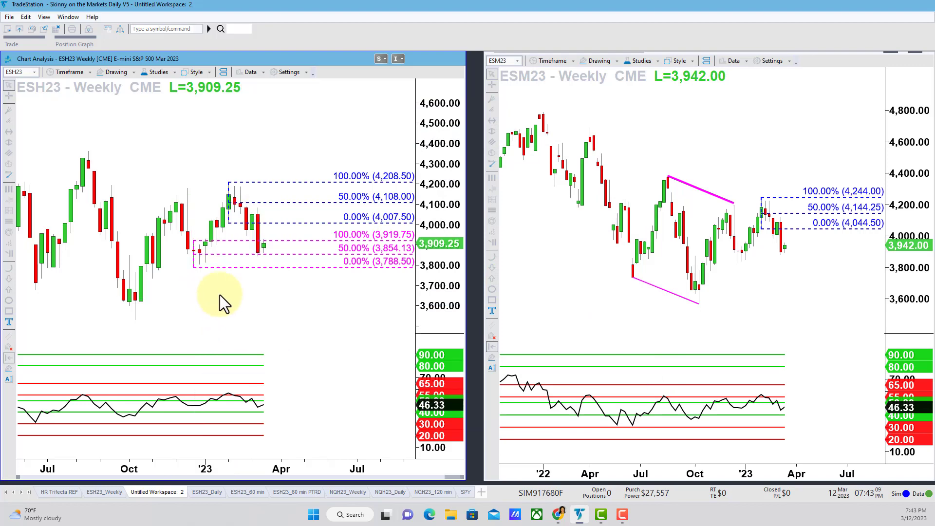
{"action": "left_click", "coordinate": [550, 289]}
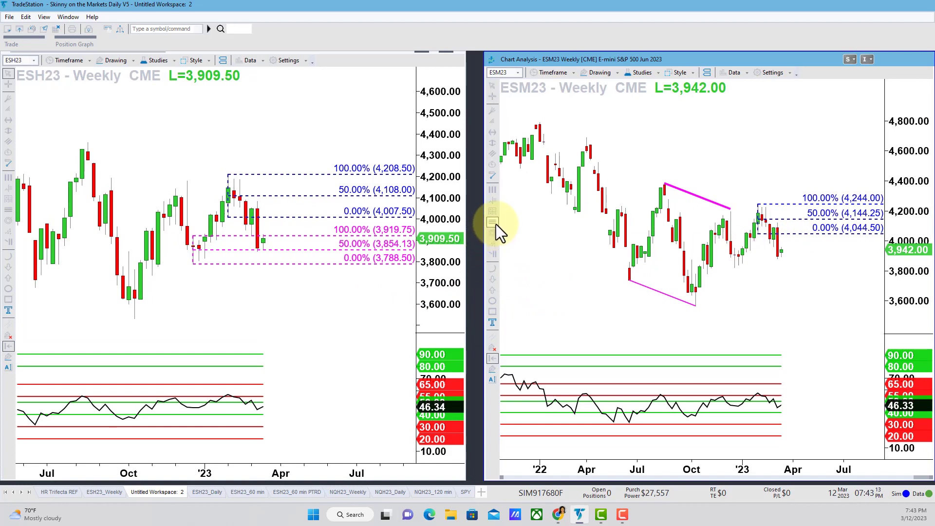
{"action": "left_click", "coordinate": [492, 222]}
{"action": "left_click_drag", "start_coordinate": [734, 247], "coordinate": [737, 292]}
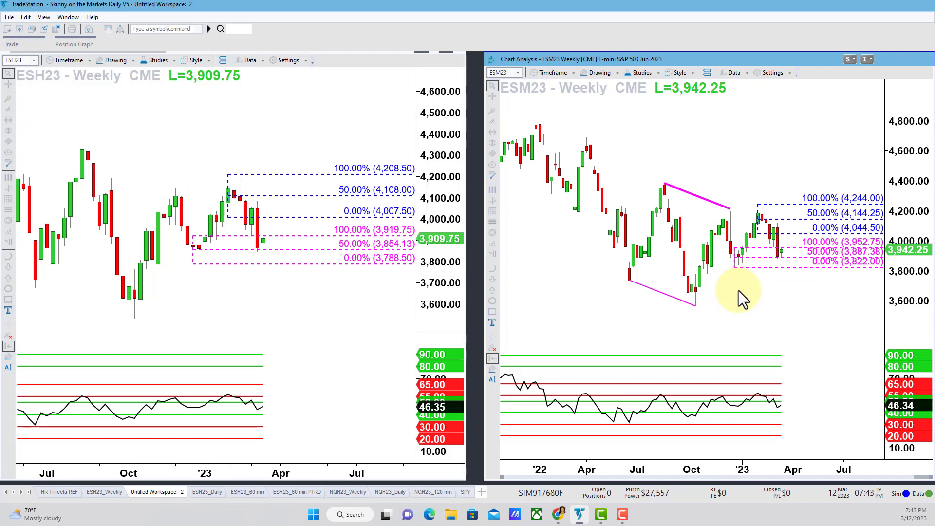
{"action": "mouse_move", "coordinate": [737, 290]}
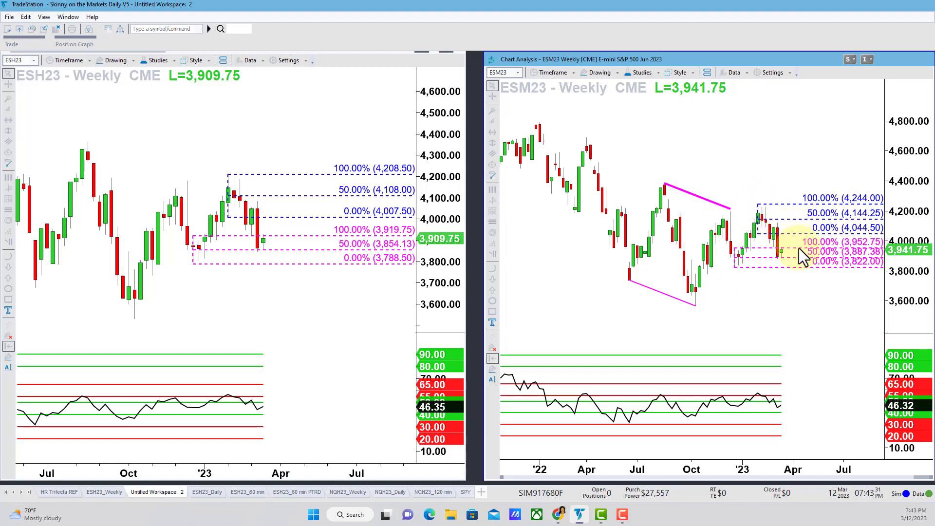
Delete the magenta and blue Fibonacci retracements from the ESH23 chart and compress its bar spacing.
{"action": "left_click", "coordinate": [309, 236]}
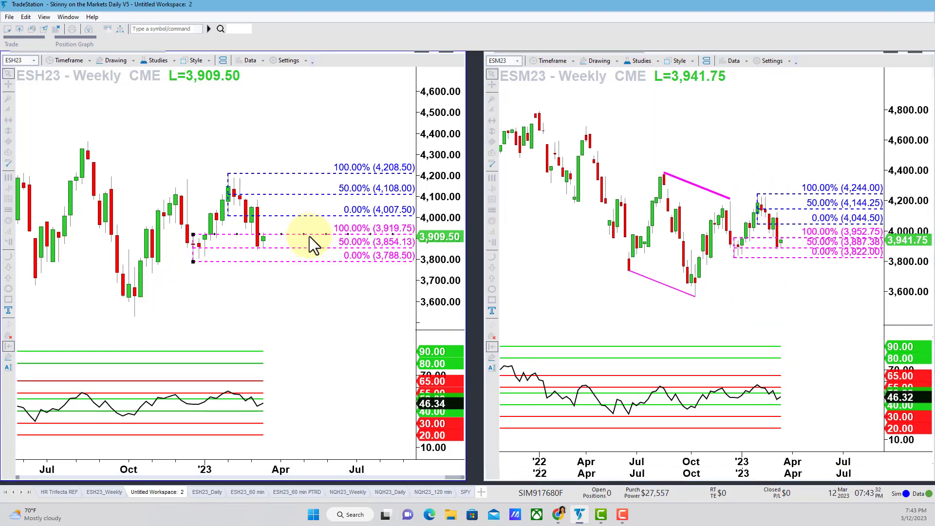
{"action": "key", "text": "Delete"}
{"action": "left_click", "coordinate": [321, 202]}
{"action": "key", "text": "Delete"}
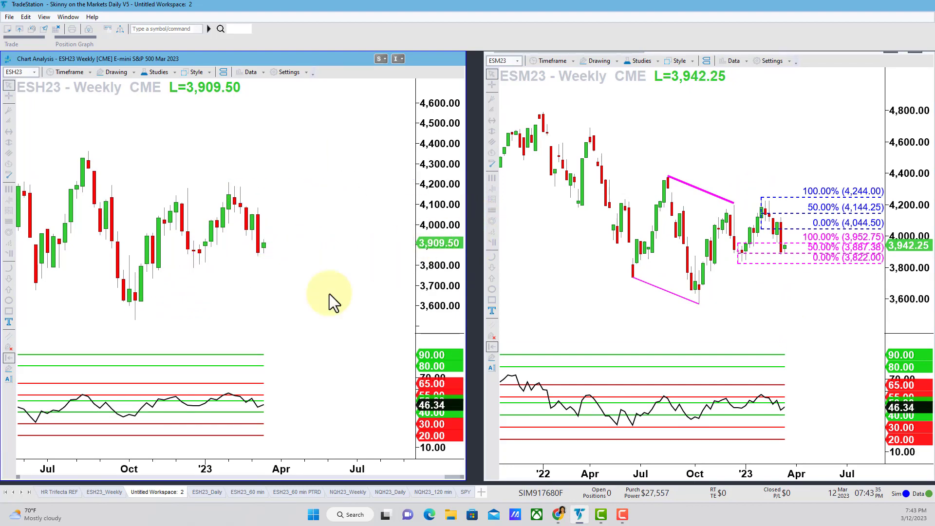
{"action": "left_click", "coordinate": [181, 450]}
{"action": "left_click", "coordinate": [181, 451]}
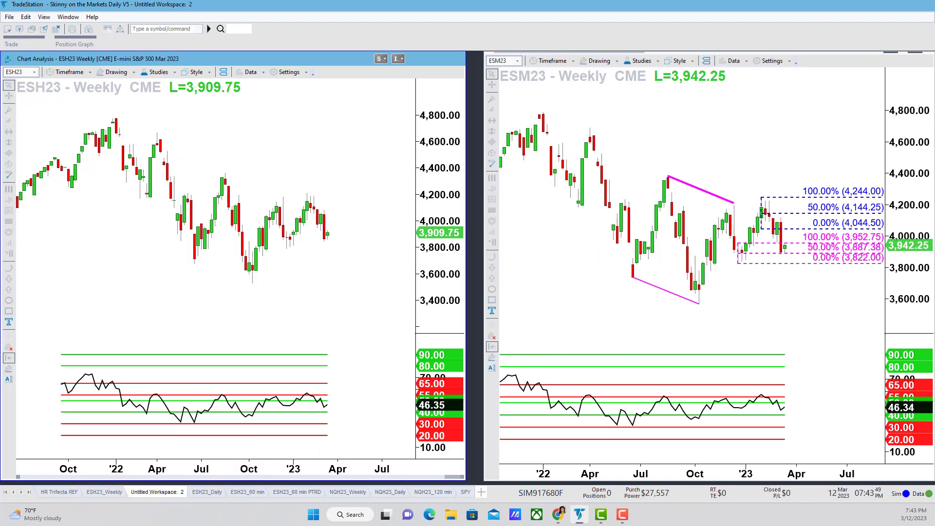
Save the untitled workspace as ESM23_Weekly in the Workspaces folder.
{"action": "key", "text": "F10"}
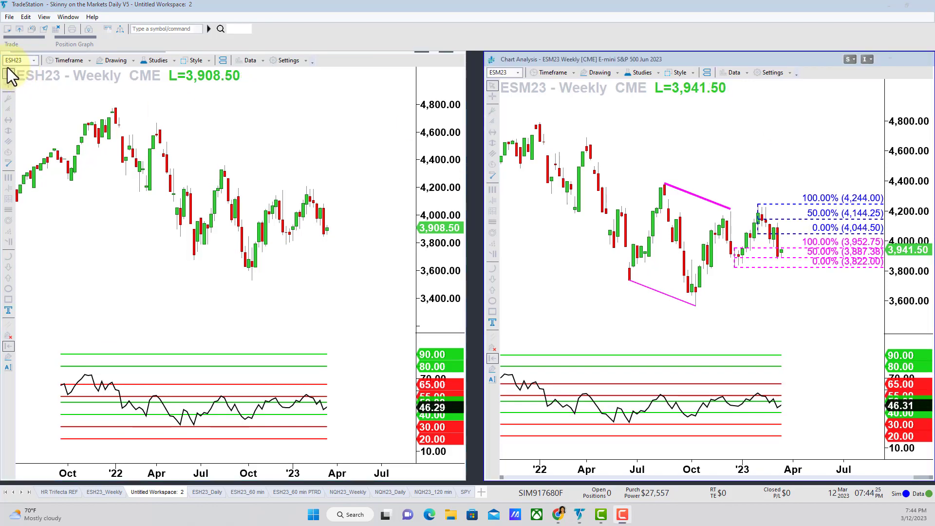
{"action": "left_click", "coordinate": [10, 18]}
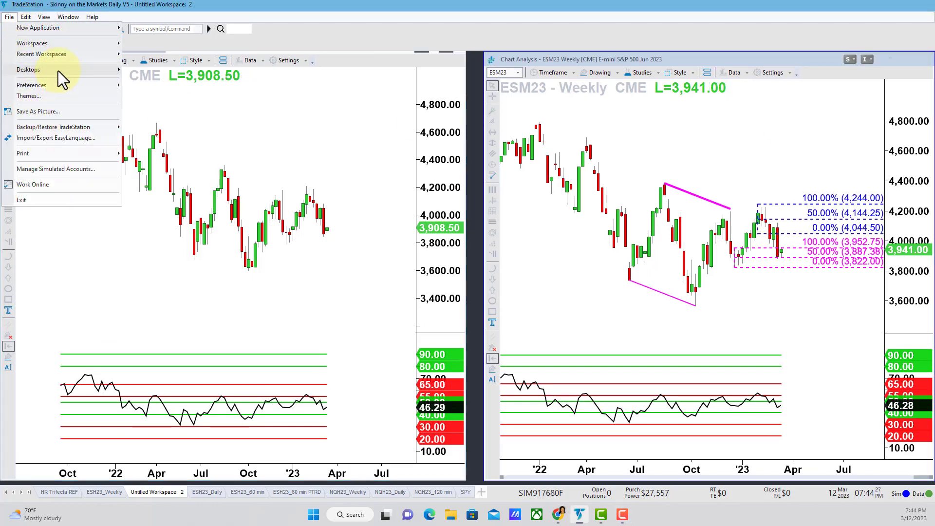
{"action": "mouse_move", "coordinate": [63, 46]}
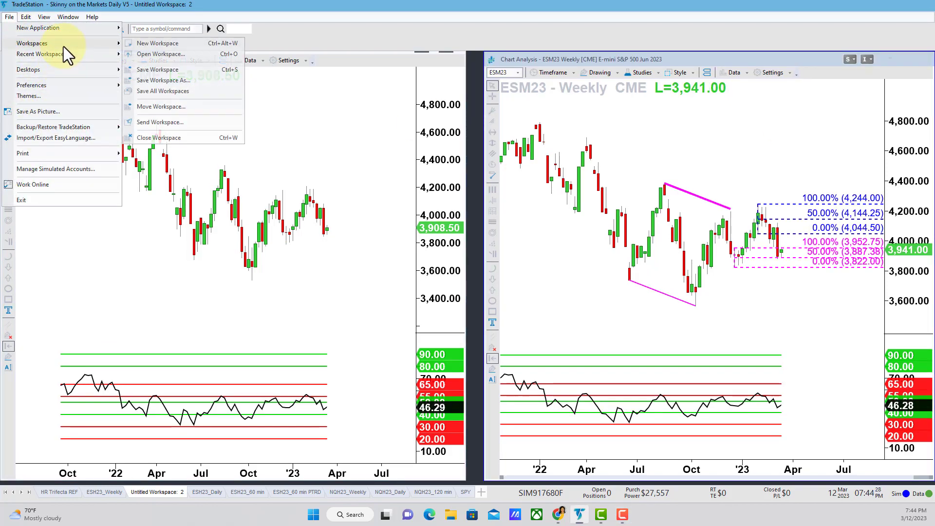
{"action": "left_click", "coordinate": [166, 82]}
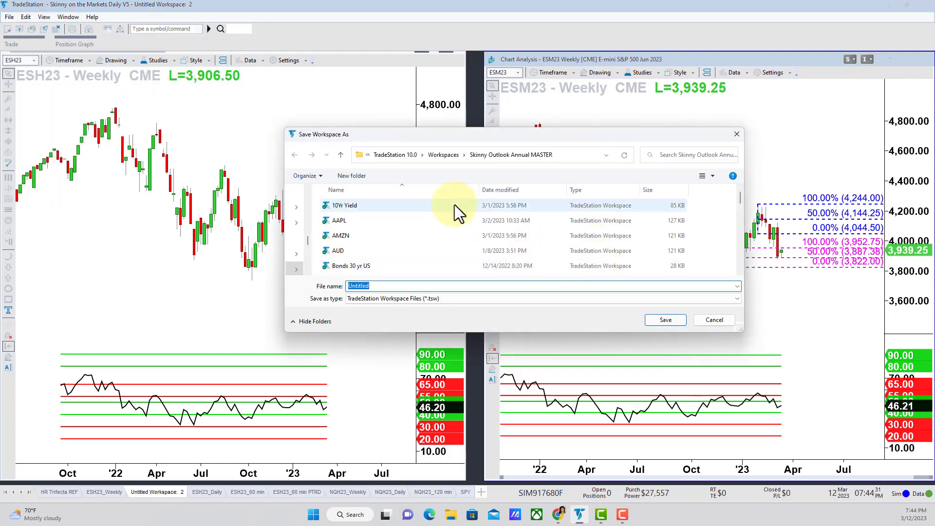
{"action": "left_click", "coordinate": [456, 155]}
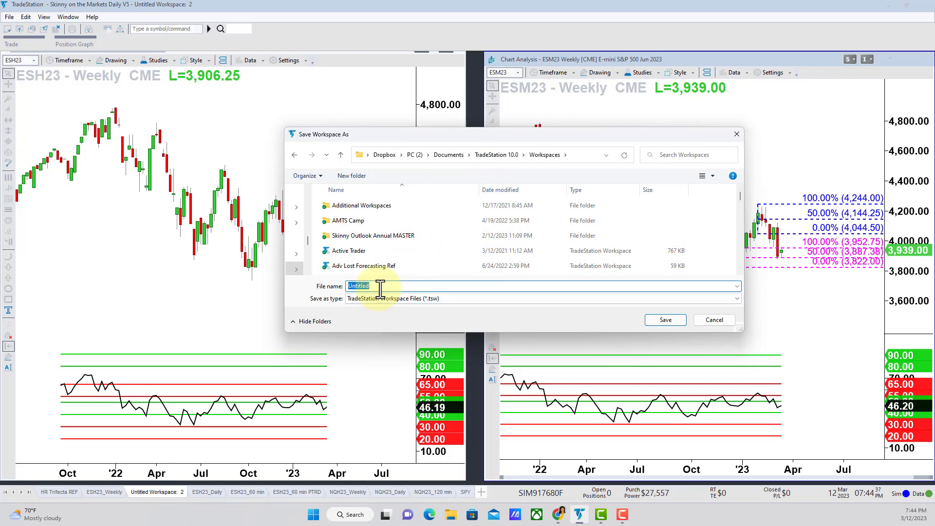
{"action": "type", "text": "ES"}
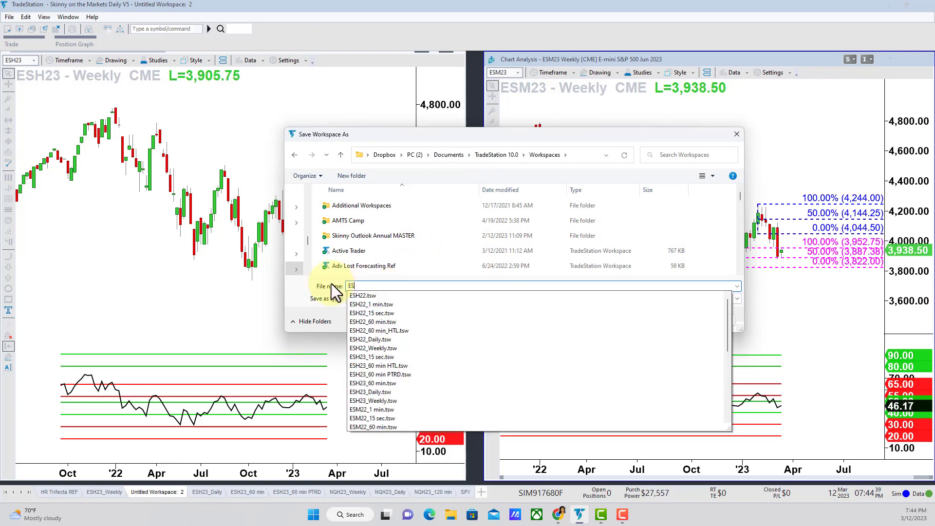
{"action": "type", "text": "M23"}
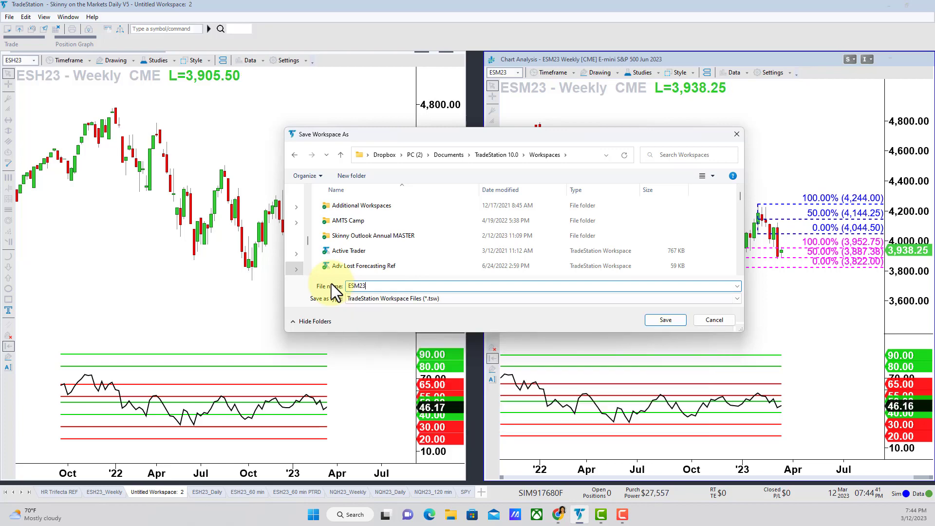
{"action": "type", "text": "_Weekly"}
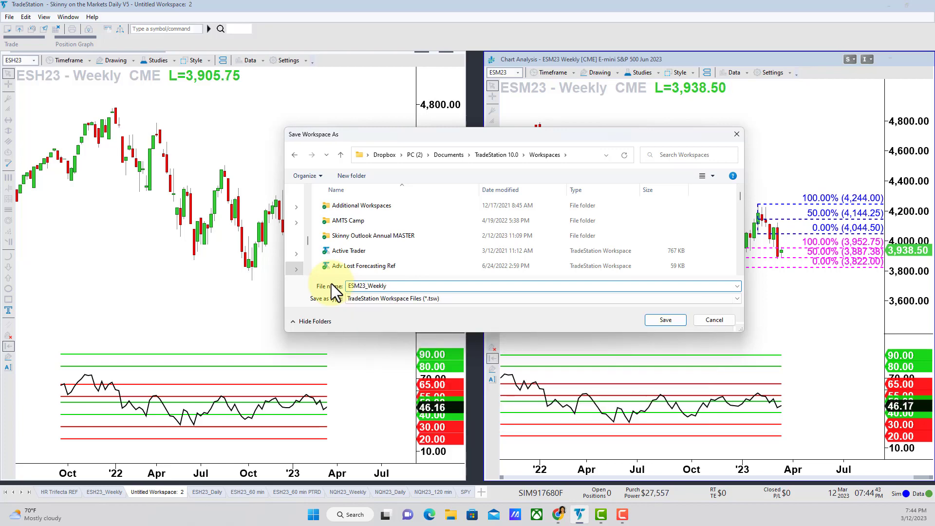
{"action": "key", "text": "Return"}
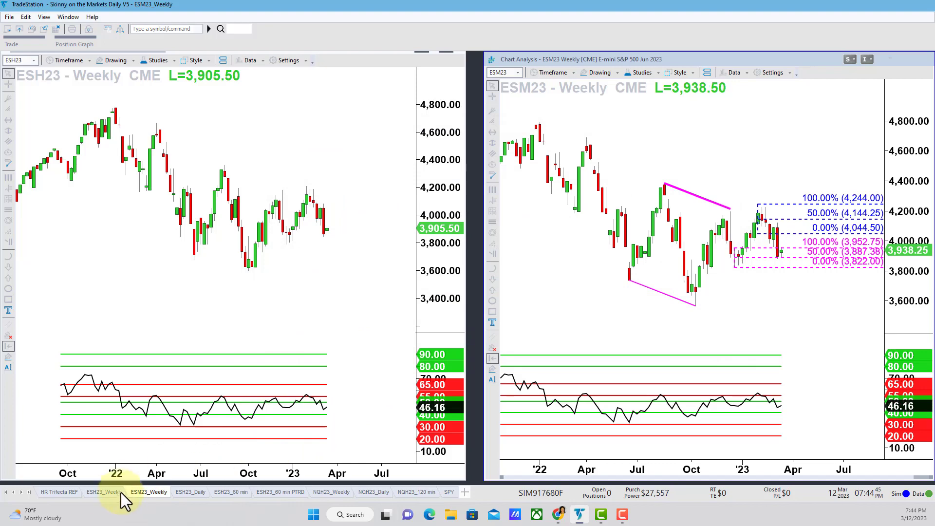
Close the old ESH23_Weekly workspace.
{"action": "left_click", "coordinate": [114, 493]}
{"action": "right_click", "coordinate": [112, 492]}
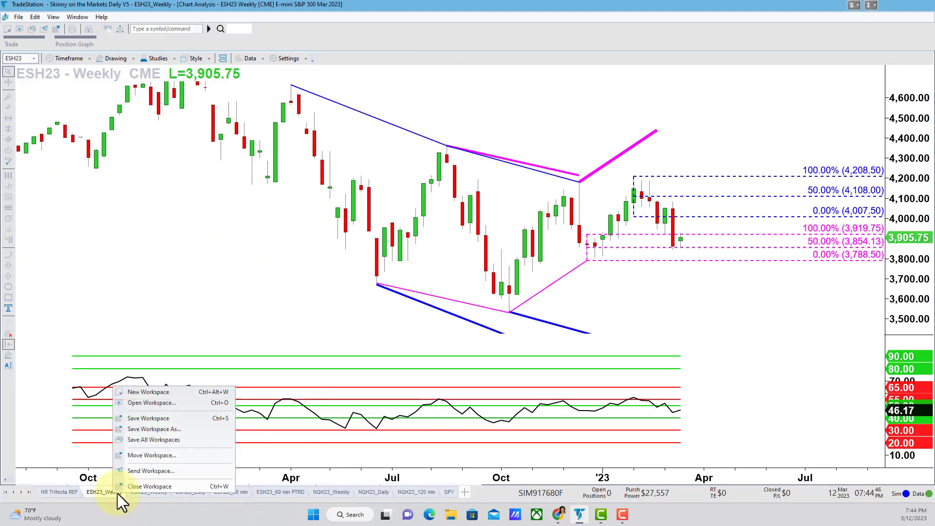
{"action": "left_click", "coordinate": [142, 486]}
{"action": "left_click", "coordinate": [391, 265]}
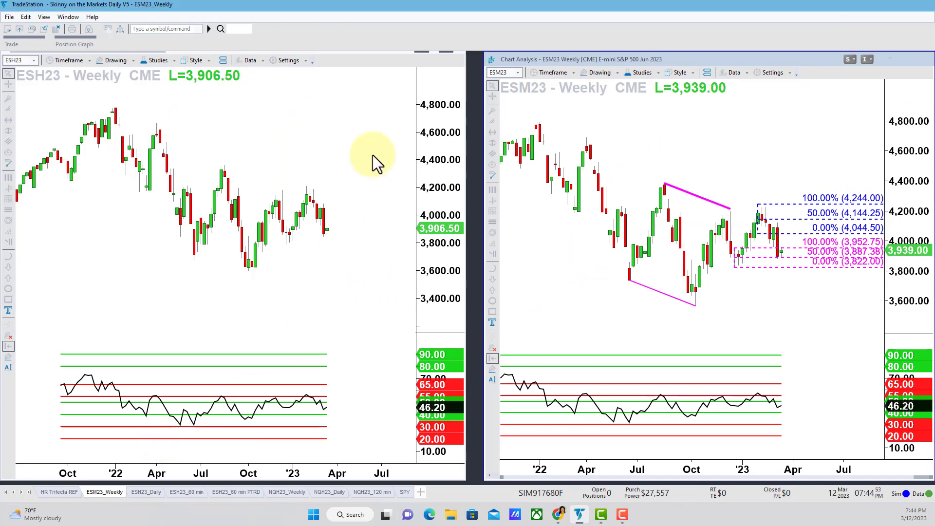
Remove the ESH23 chart window from the ESM23_Weekly workspace and enlarge the ESM23 chart window to fill the workspace.
{"action": "left_click", "coordinate": [396, 162]}
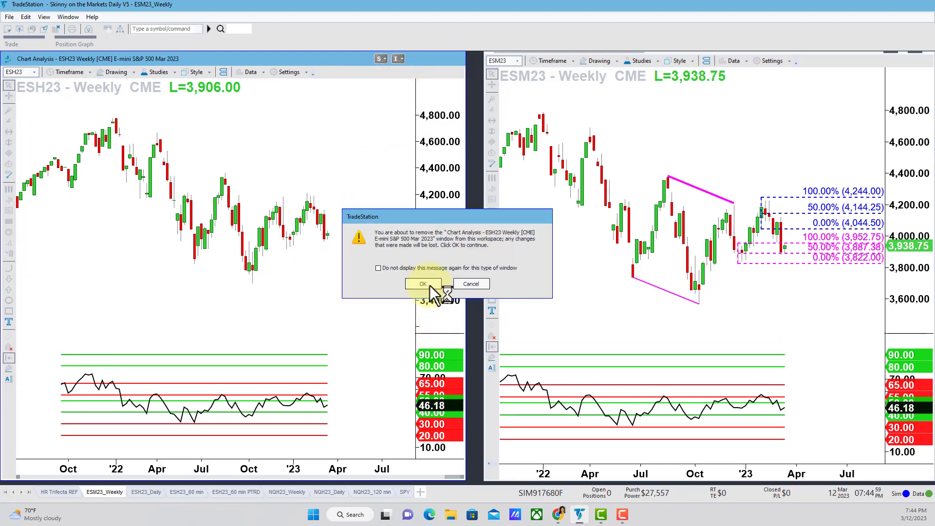
{"action": "left_click", "coordinate": [422, 284]}
{"action": "left_click_drag", "start_coordinate": [488, 291], "coordinate": [2, 282]}
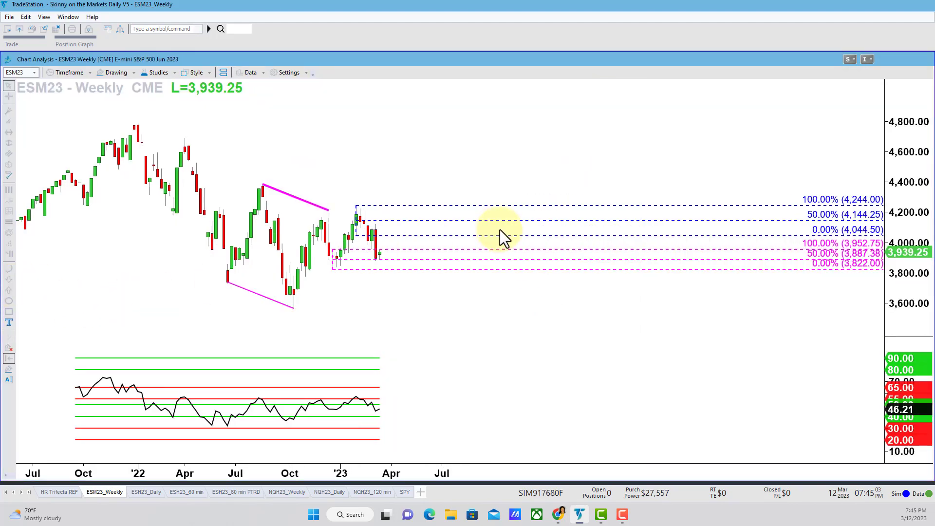
{"action": "left_click_drag", "start_coordinate": [322, 482], "coordinate": [334, 485]}
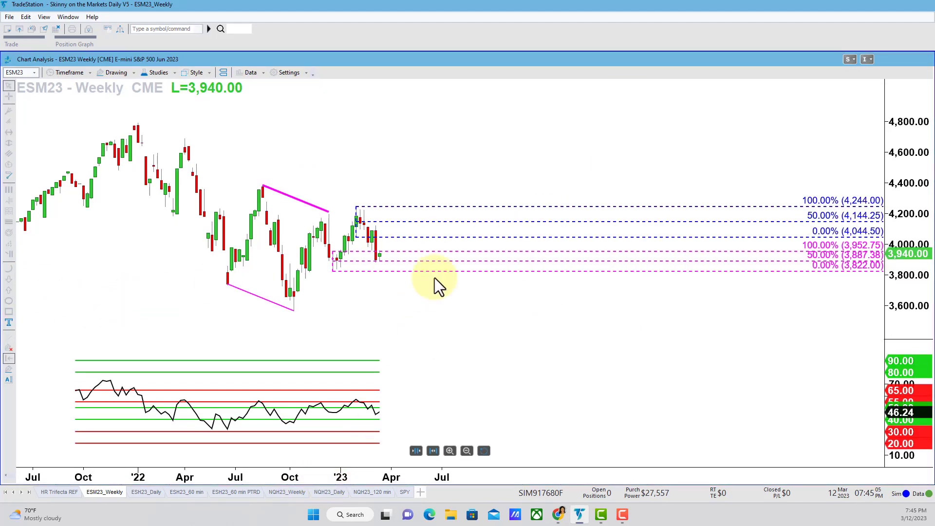